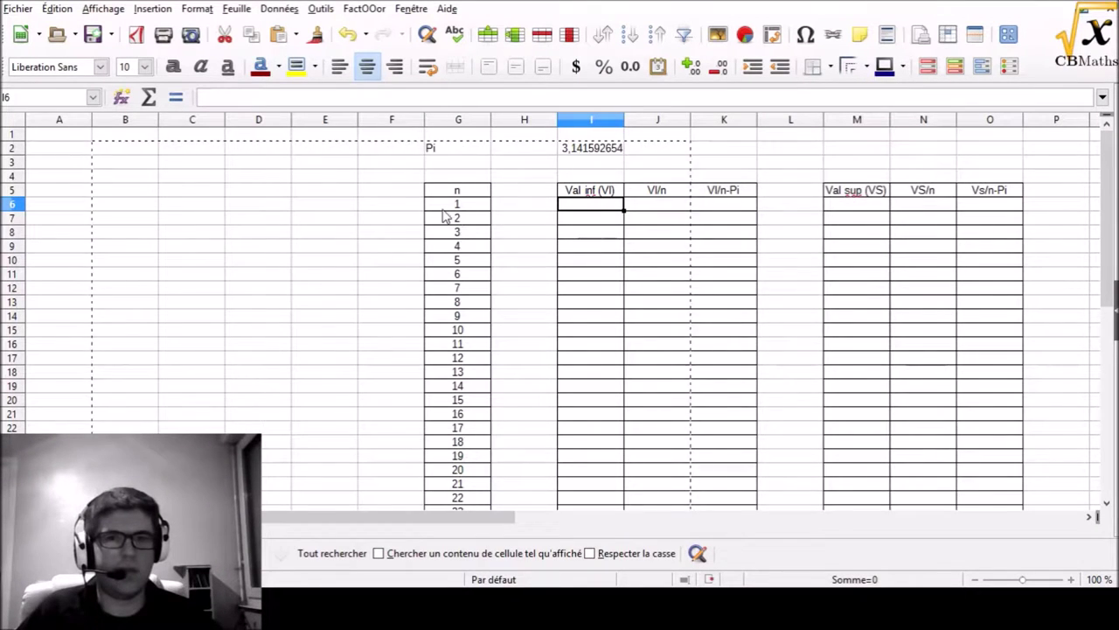
{"action": "key", "text": "Left"}
{"action": "key", "text": "Left"}
{"action": "key", "text": "Left"}
{"action": "key", "text": "Left"}
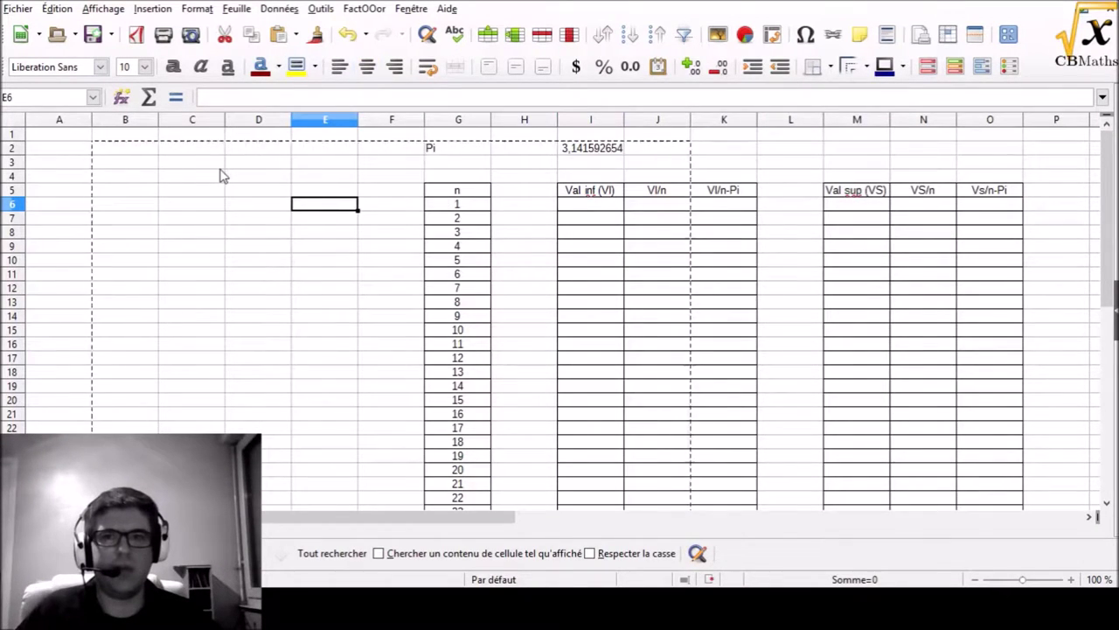
{"action": "key", "text": "Escape"}
{"action": "left_click", "coordinate": [430, 206]}
{"action": "left_click", "coordinate": [586, 207]}
{"action": "left_click", "coordinate": [479, 206]}
{"action": "left_click", "coordinate": [581, 206]}
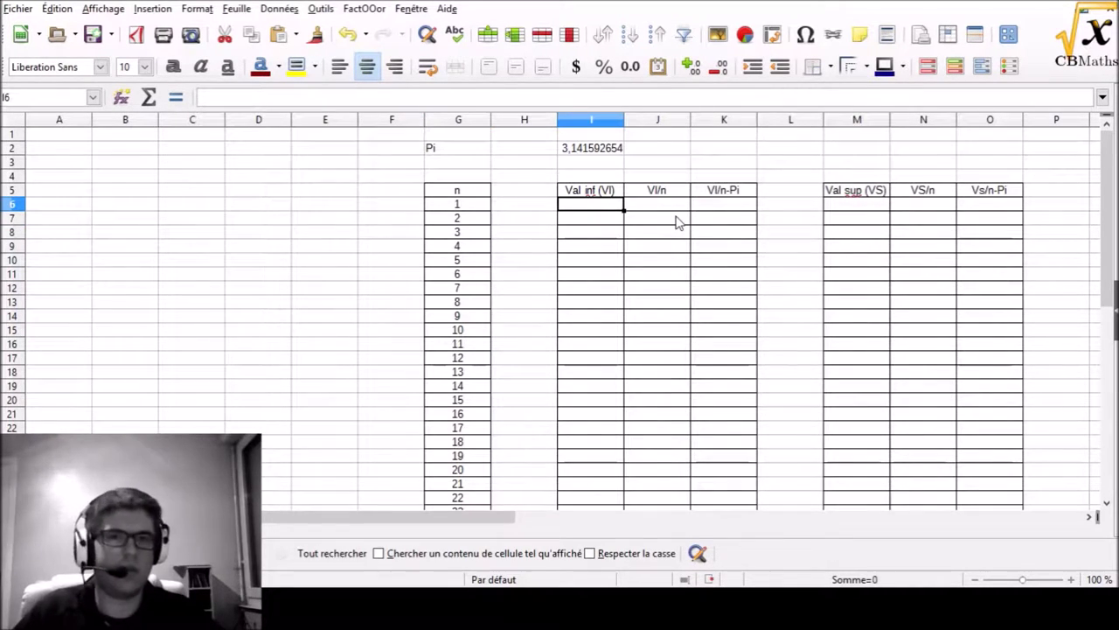
Enter 3 as the lower value (VI) for n = 1 in cell I6.
{"action": "key", "text": "Right"}
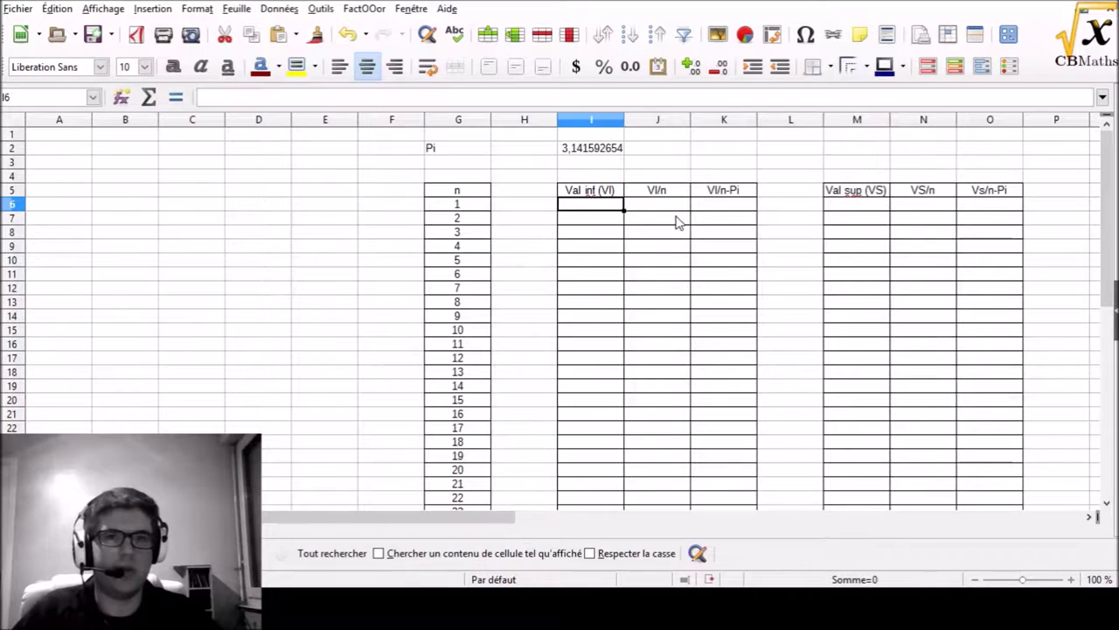
{"action": "key", "text": "Left"}
{"action": "type", "text": "3"}
{"action": "key", "text": "Right"}
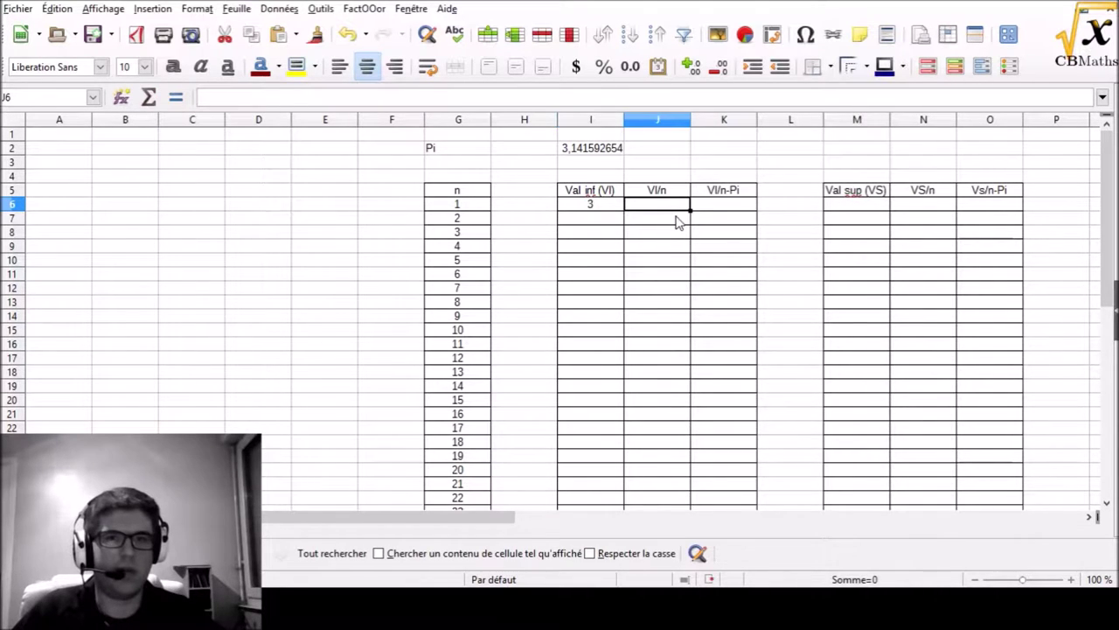
Enter the formula =I6/G6 in J6 to compute VI/n for n = 1.
{"action": "type", "text": "="}
{"action": "key", "text": "Left"}
{"action": "type", "text": "/"}
{"action": "key", "text": "Left"}
{"action": "key", "text": "Left"}
{"action": "key", "text": "Left"}
{"action": "key", "text": "Left"}
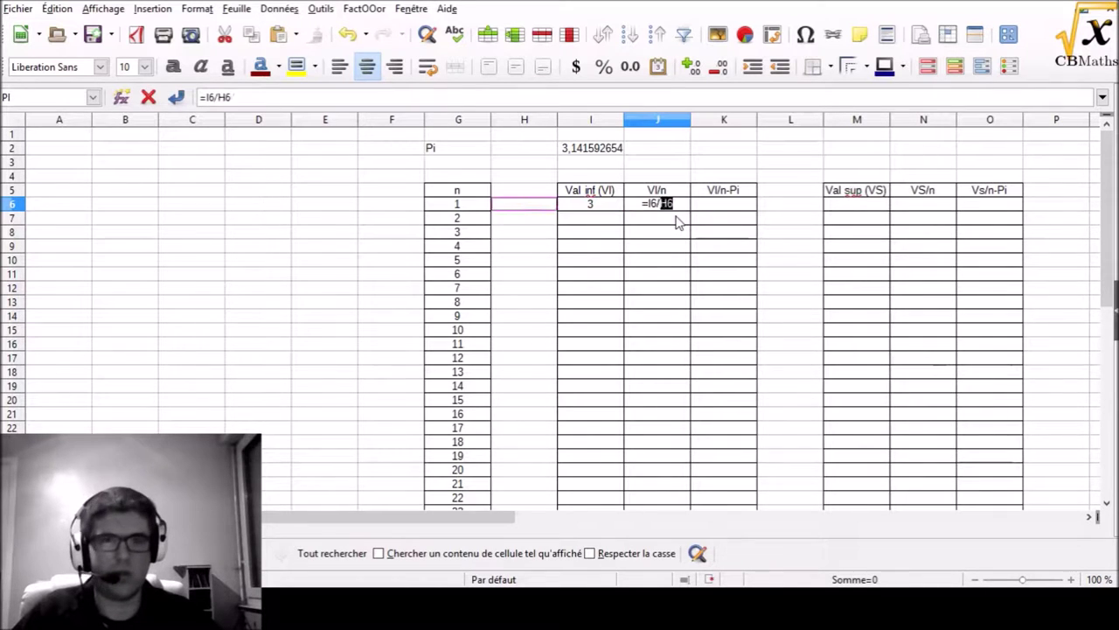
{"action": "key", "text": "Right"}
{"action": "key", "text": "Return"}
Enter the formula =ABS(J6-I2) in K6 for the distance between VI/n and Pi.
{"action": "key", "text": "Right"}
{"action": "key", "text": "Right"}
{"action": "key", "text": "Up"}
{"action": "key", "text": "Left"}
{"action": "type", "text": "="}
{"action": "key", "text": "Left"}
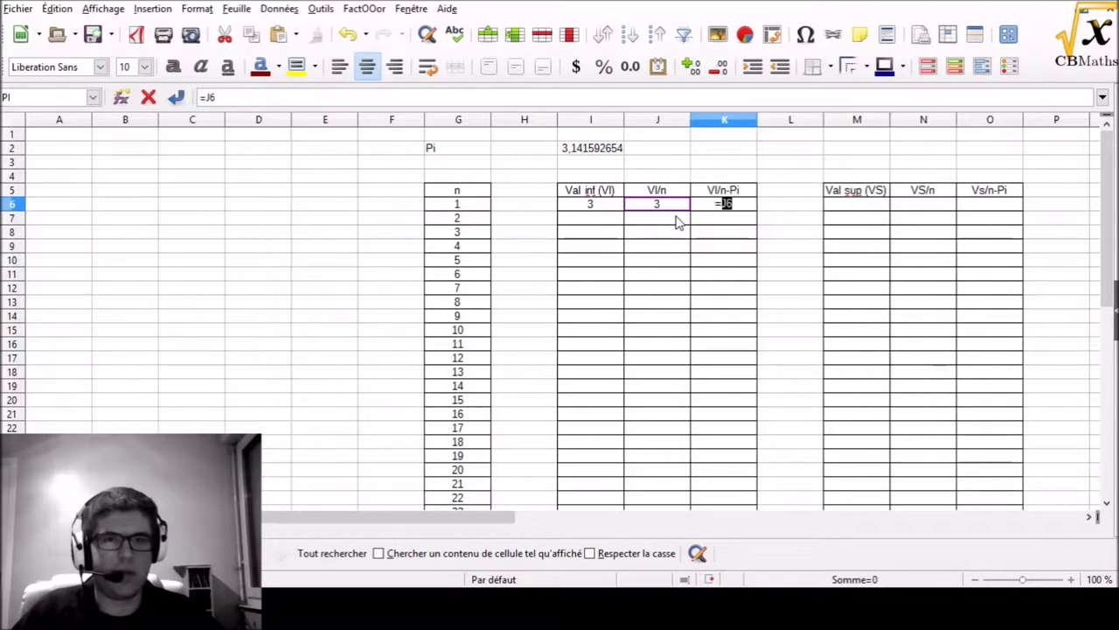
{"action": "key", "text": "BackSpace"}
{"action": "type", "text": "abs"}
{"action": "key", "text": "Return"}
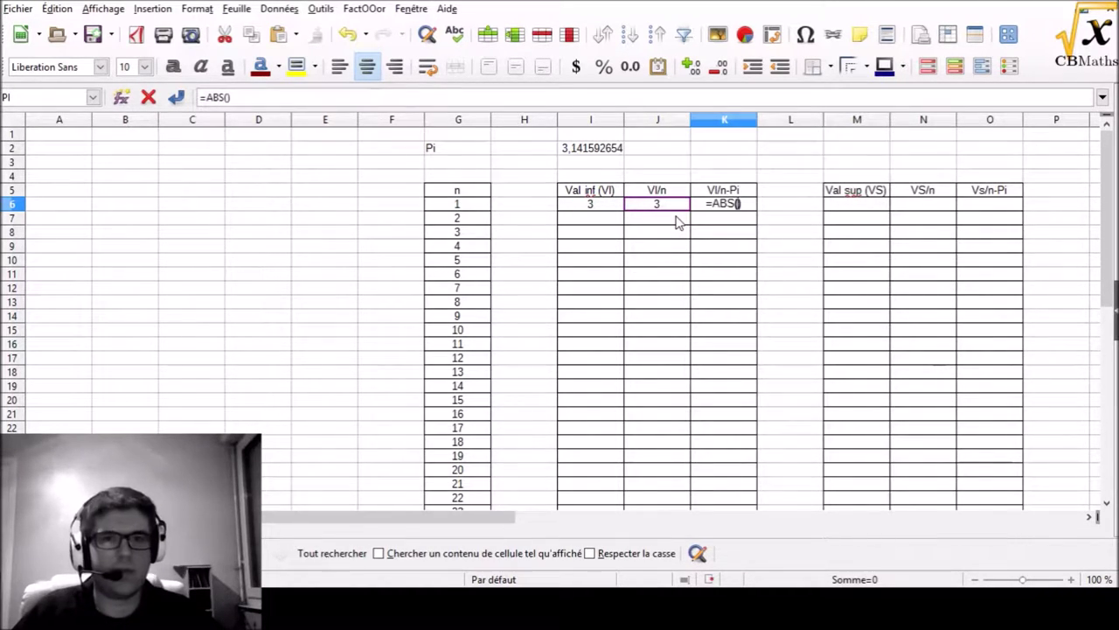
{"action": "left_click", "coordinate": [656, 205]}
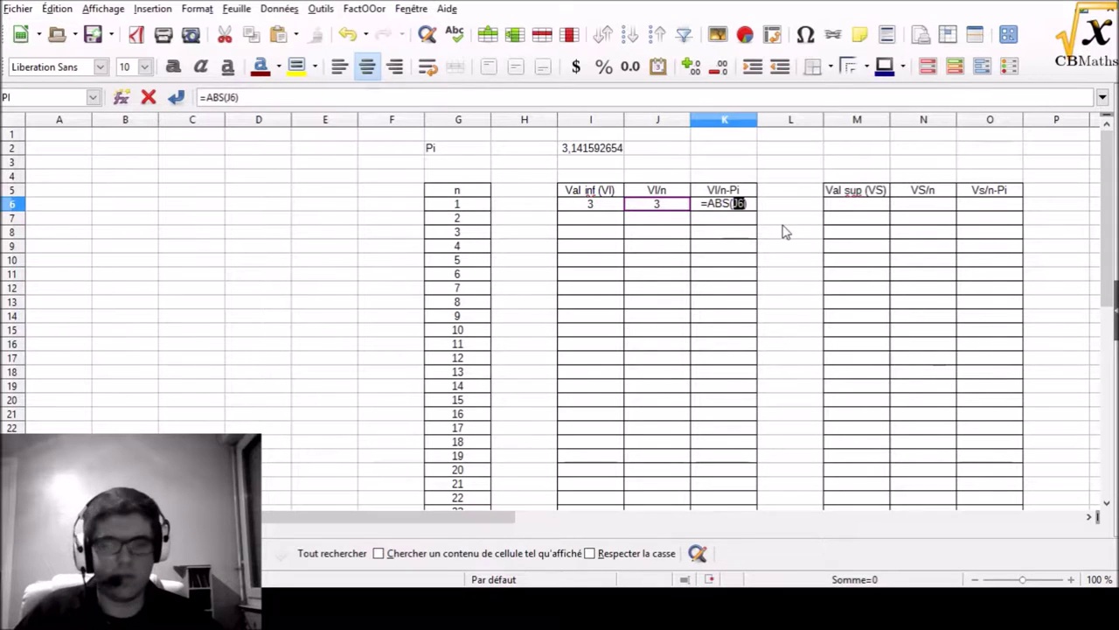
{"action": "type", "text": "-"}
{"action": "left_click", "coordinate": [612, 149]}
{"action": "key", "text": "Return"}
Make the Pi reference in K6's formula absolute so it reads =ABS(J6-$I$2).
{"action": "left_click", "coordinate": [739, 207]}
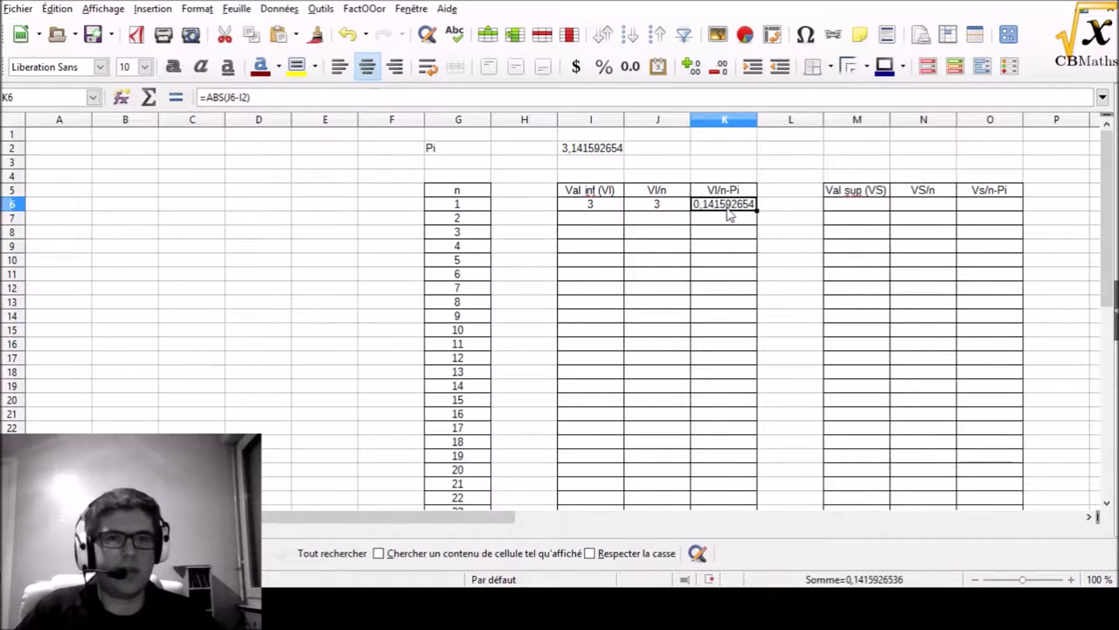
{"action": "left_click", "coordinate": [265, 96]}
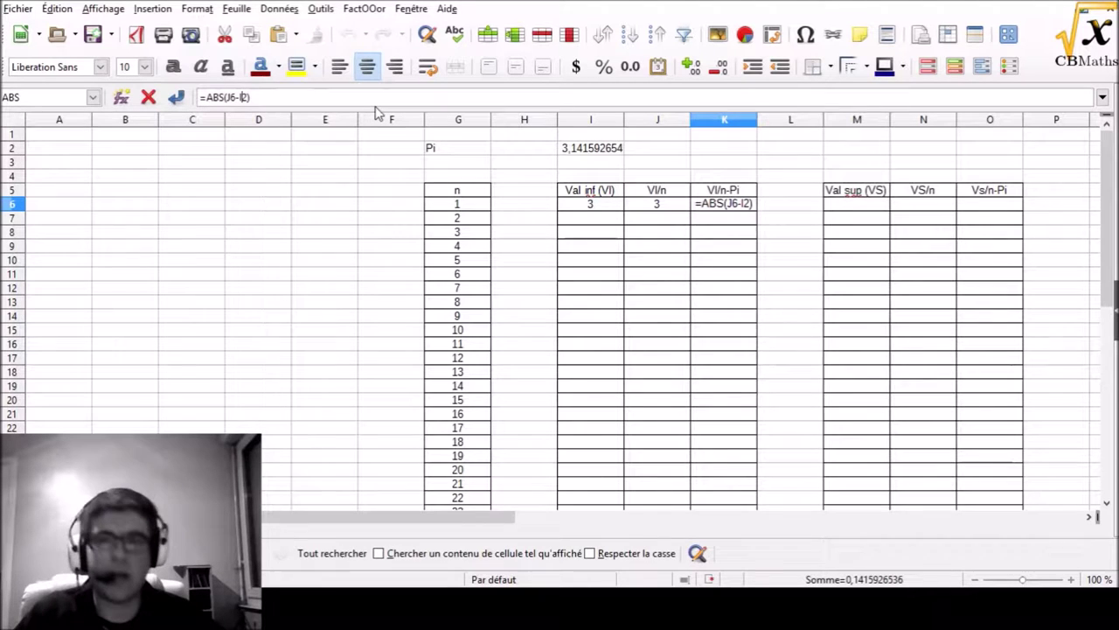
{"action": "type", "text": "$"}
{"action": "key", "text": "Right"}
{"action": "type", "text": "$"}
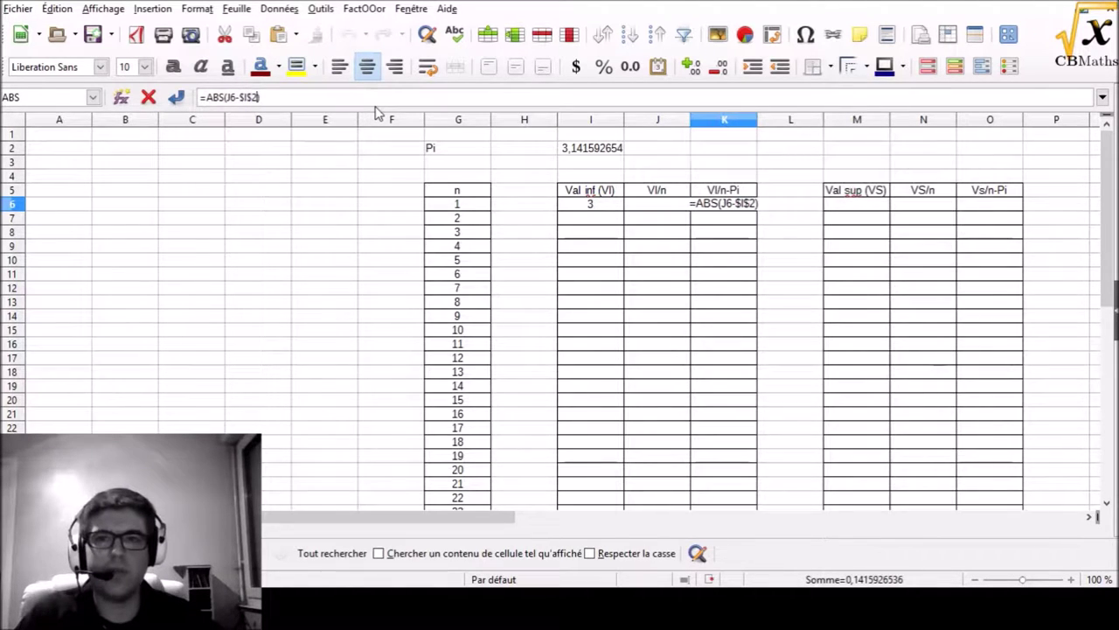
{"action": "key", "text": "Return"}
Enter 4 as the upper value (VS) for n = 1 in cell M6.
{"action": "key", "text": "Right"}
{"action": "key", "text": "Up"}
{"action": "key", "text": "Left"}
{"action": "key", "text": "Right"}
{"action": "key", "text": "Right"}
{"action": "type", "text": "4"}
{"action": "key", "text": "Left"}
{"action": "key", "text": "Right"}
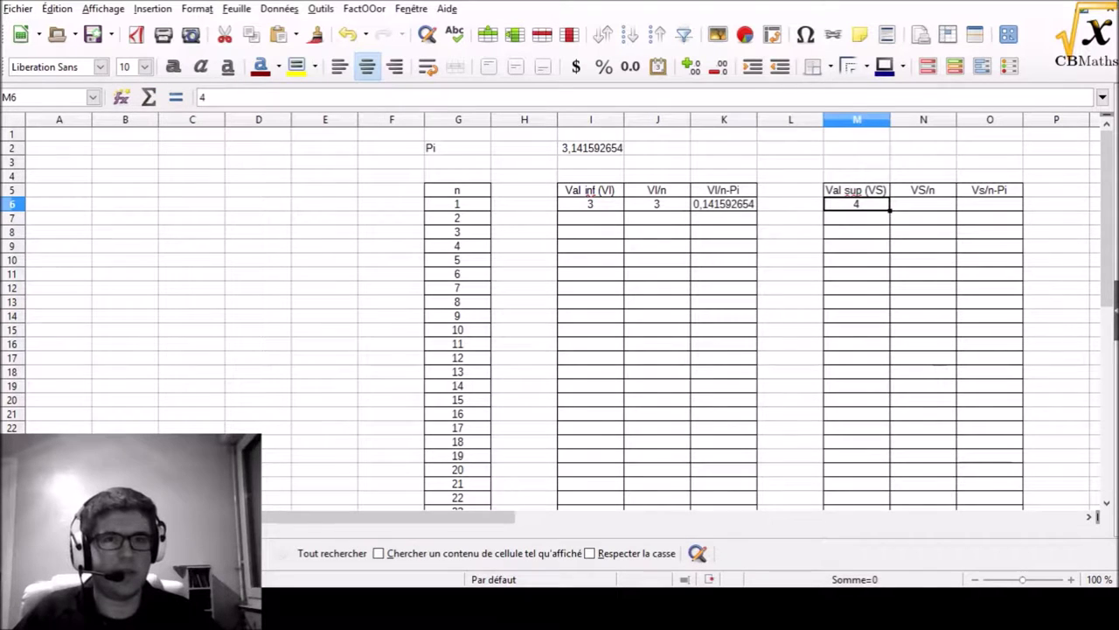
{"action": "type", "text": "="}
{"action": "key", "text": "Left"}
{"action": "key", "text": "Left"}
{"action": "key", "text": "Left"}
{"action": "key", "text": "Left"}
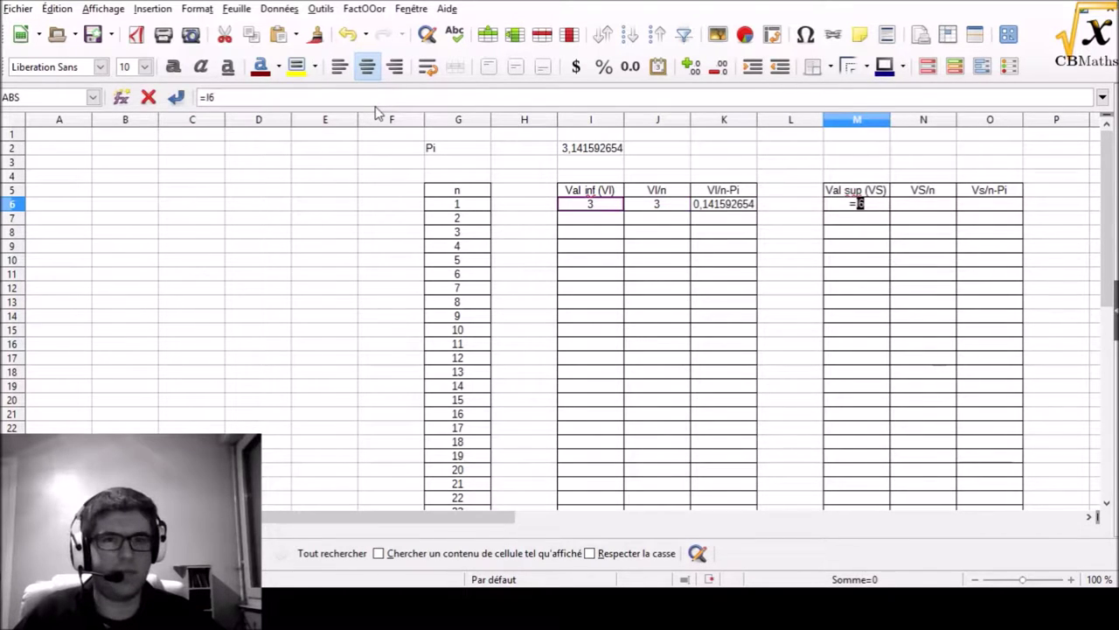
{"action": "key", "text": "shift+Return"}
{"action": "type", "text": "1"}
{"action": "key", "text": "BackSpace"}
{"action": "key", "text": "Return"}
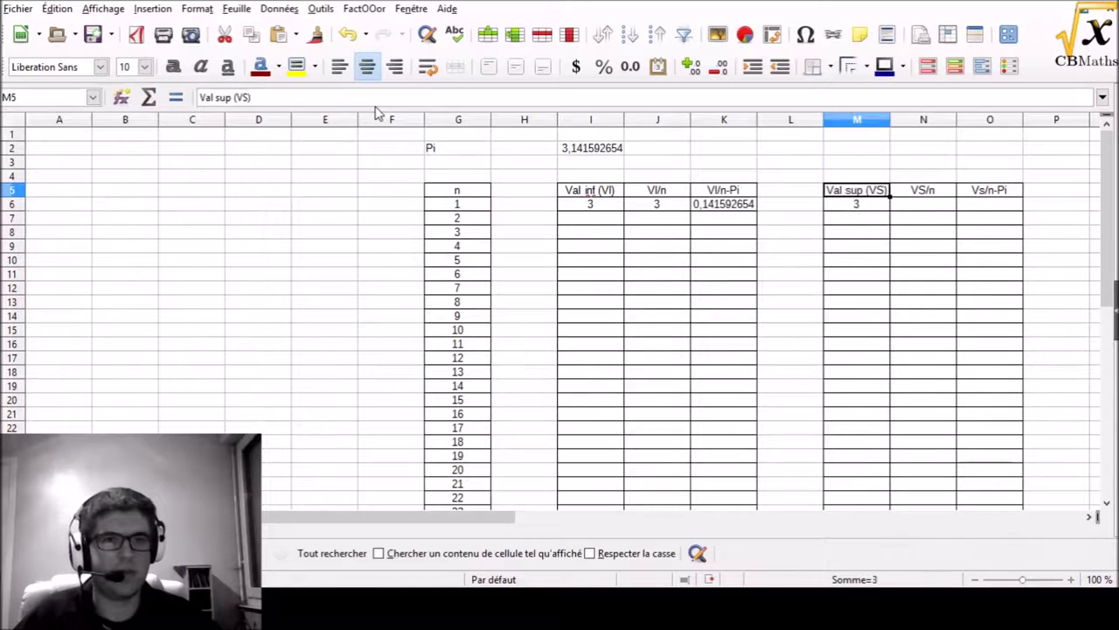
Enter the formula =I6+1 in M6 so the upper value follows from the lower one.
{"action": "key", "text": "Return"}
{"action": "type", "text": "="}
{"action": "key", "text": "Left"}
{"action": "key", "text": "Left"}
{"action": "key", "text": "Left"}
{"action": "key", "text": "Left"}
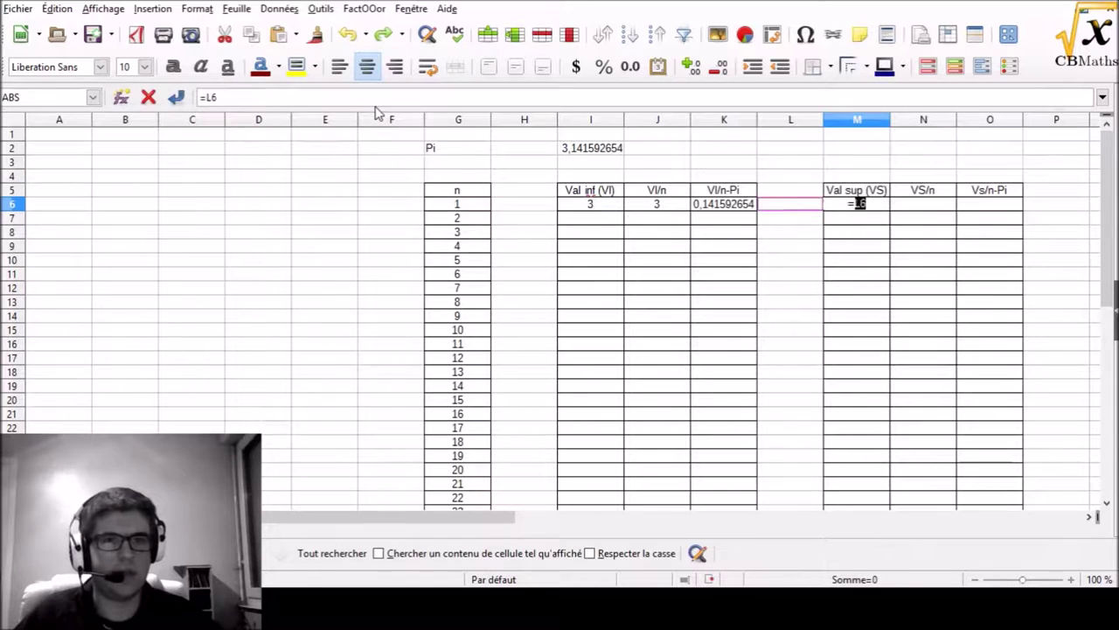
{"action": "type", "text": "+1"}
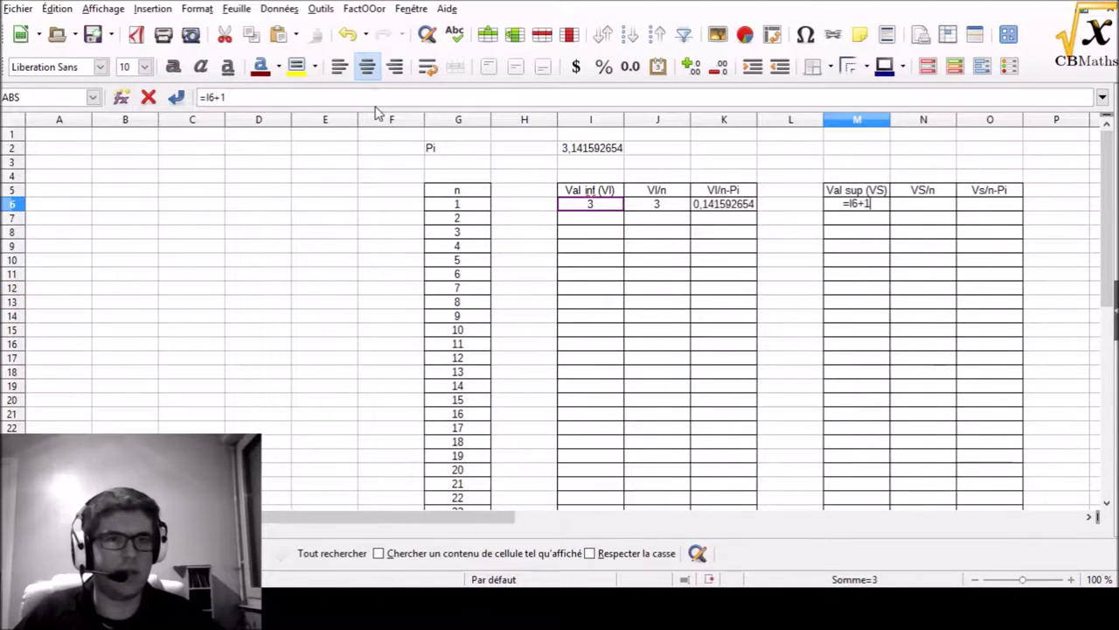
{"action": "key", "text": "Tab"}
Enter a formula in N6 dividing the upper value M6 by n in G6.
{"action": "type", "text": "="}
{"action": "key", "text": "Left"}
{"action": "key", "text": "Left"}
{"action": "key", "text": "Left"}
{"action": "key", "text": "Left"}
{"action": "key", "text": "Right"}
{"action": "key", "text": "Right"}
{"action": "key", "text": "Right"}
{"action": "type", "text": "/"}
{"action": "key", "text": "Left"}
{"action": "key", "text": "Left"}
{"action": "key", "text": "Left"}
{"action": "key", "text": "Left"}
{"action": "key", "text": "Left"}
{"action": "key", "text": "Left"}
{"action": "key", "text": "Left"}
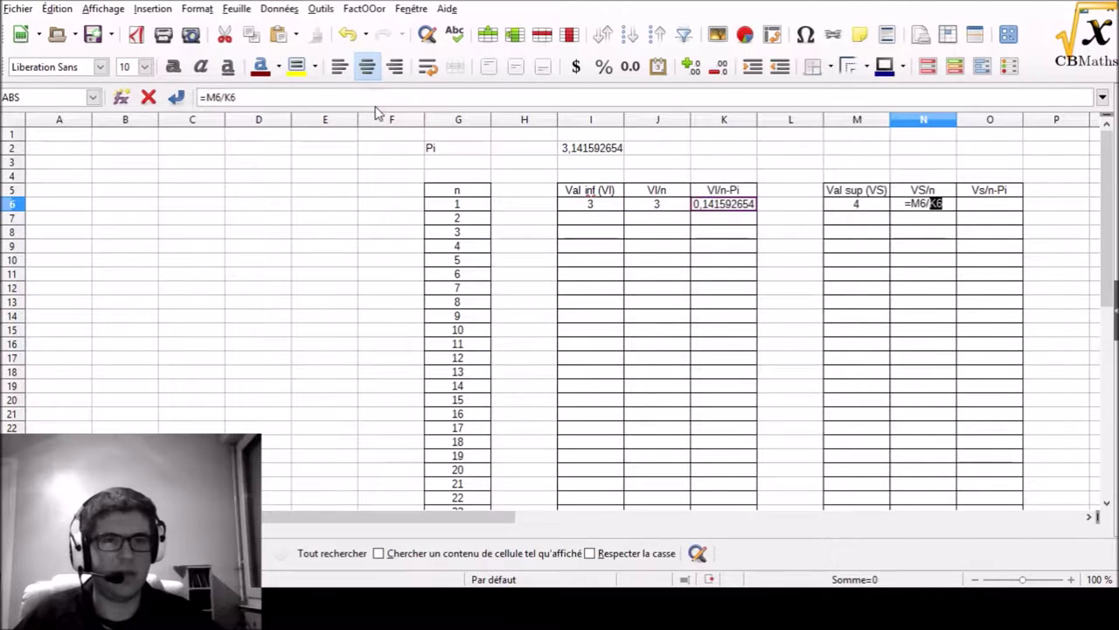
{"action": "key", "text": "Tab"}
Enter the formula =ABS(N6-$I$2) in O6 for the distance between VS/n and Pi.
{"action": "type", "text": "="}
{"action": "key", "text": "Left"}
{"action": "key", "text": "BackSpace"}
{"action": "key", "text": "BackSpace"}
{"action": "type", "text": "abs"}
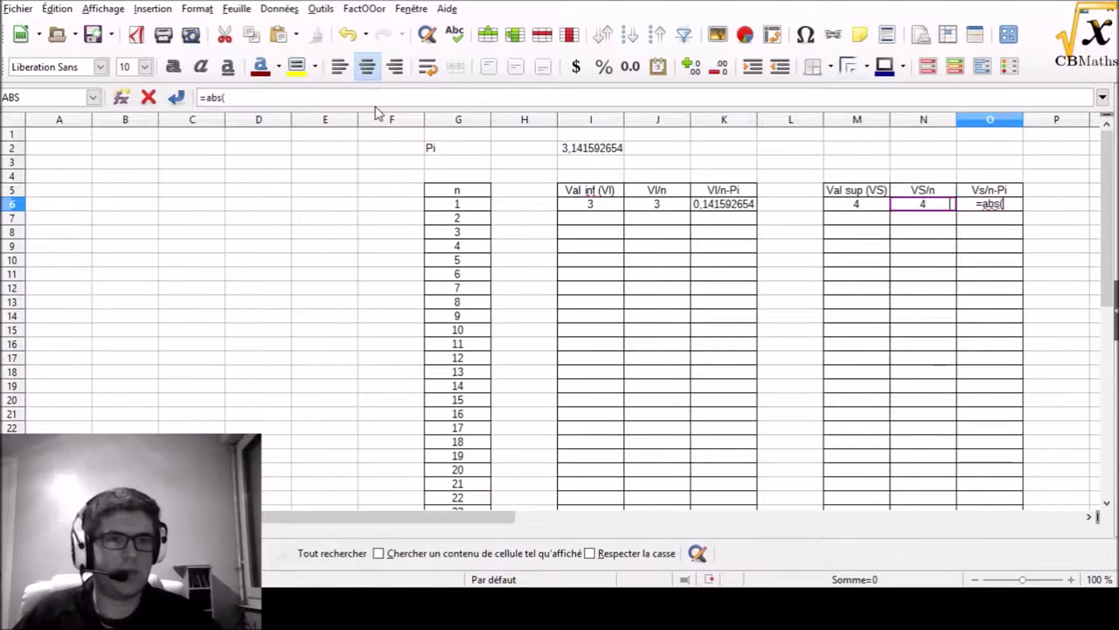
{"action": "type", "text": "("}
{"action": "left_click", "coordinate": [915, 203]}
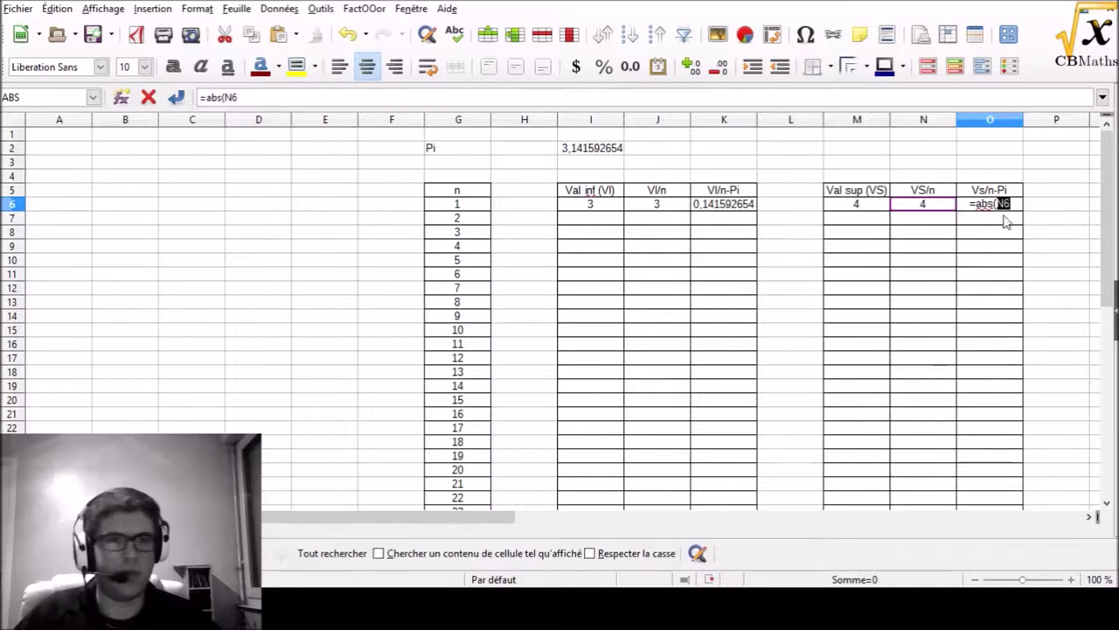
{"action": "key", "text": "End"}
{"action": "type", "text": "-"}
{"action": "left_click", "coordinate": [617, 154]}
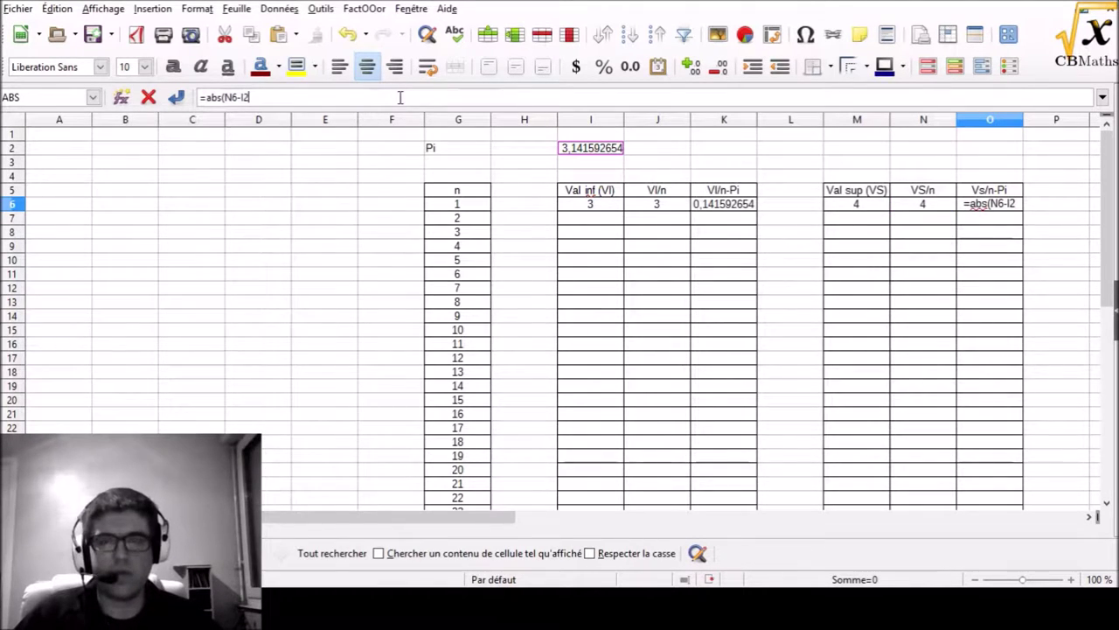
{"action": "type", "text": ")"}
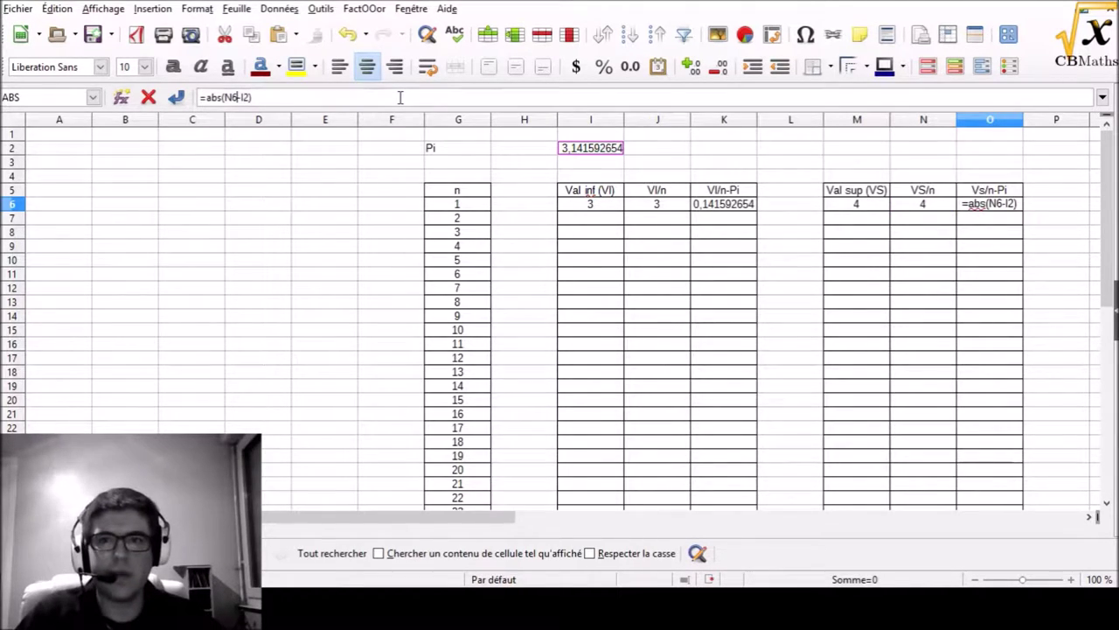
{"action": "type", "text": "$"}
{"action": "key", "text": "BackSpace"}
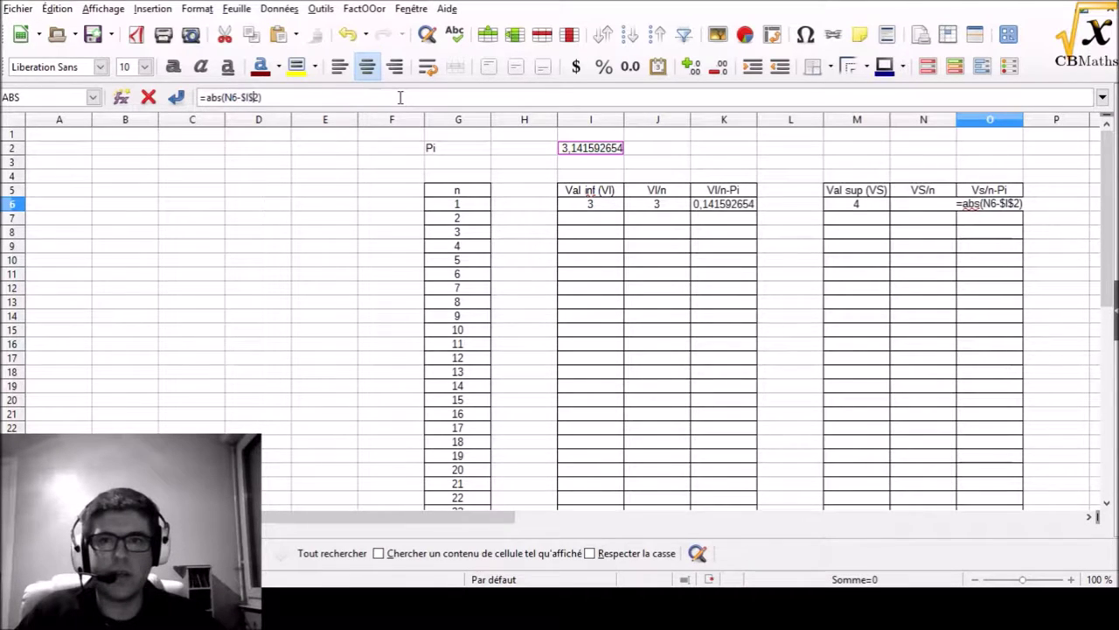
{"action": "key", "text": "Return"}
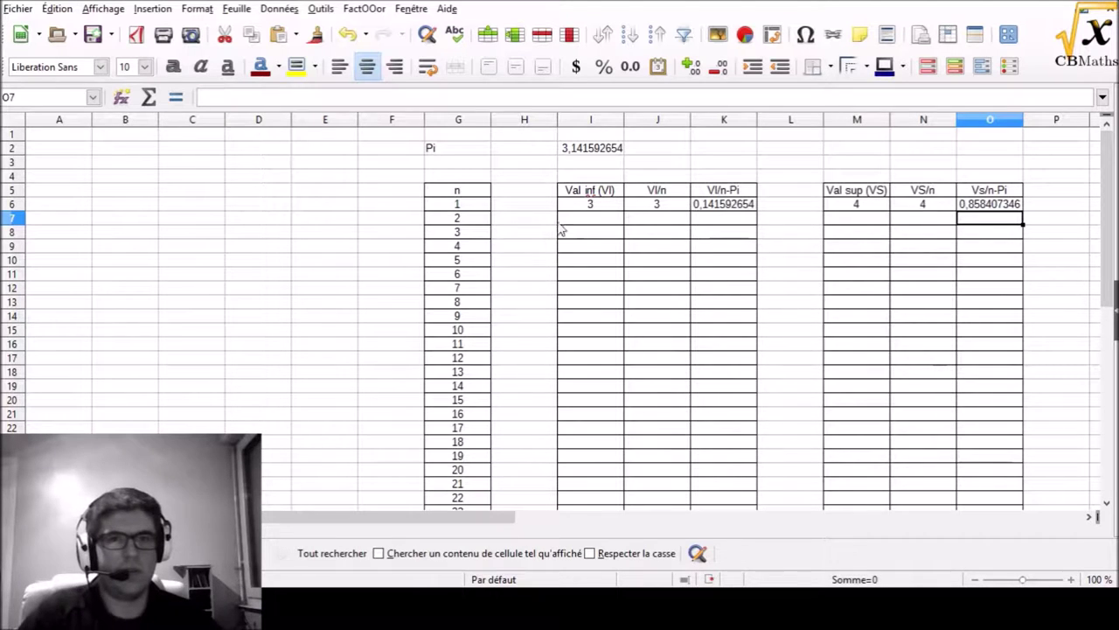
Fill the row 6 formulas of VI/n, VI/n-Pi, VS/n and Vs/n-Pi down through the table rows.
{"action": "left_click", "coordinate": [494, 222]}
{"action": "left_click", "coordinate": [655, 213]}
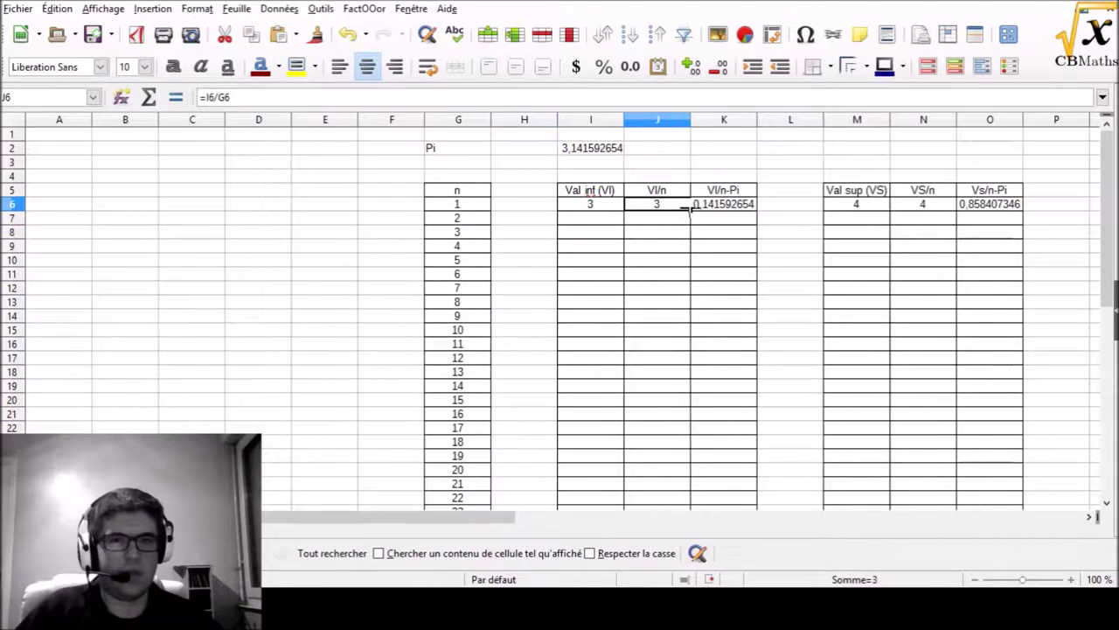
{"action": "left_click_drag", "start_coordinate": [692, 217], "coordinate": [711, 260]}
{"action": "scroll", "coordinate": [665, 245], "scroll_direction": "up", "scroll_amount": 15}
Enter 6 as the lower value for n = 2 in cell I7.
{"action": "left_click", "coordinate": [615, 220]}
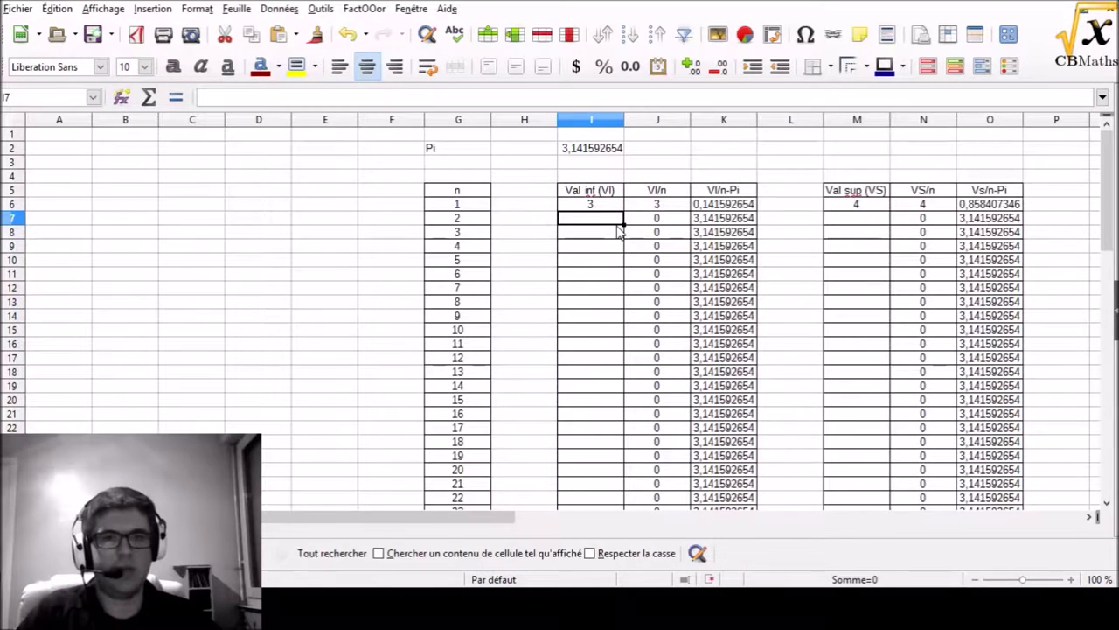
{"action": "type", "text": "6"}
{"action": "key", "text": "Tab"}
{"action": "key", "text": "Tab"}
{"action": "key", "text": "Tab"}
{"action": "key", "text": "Tab"}
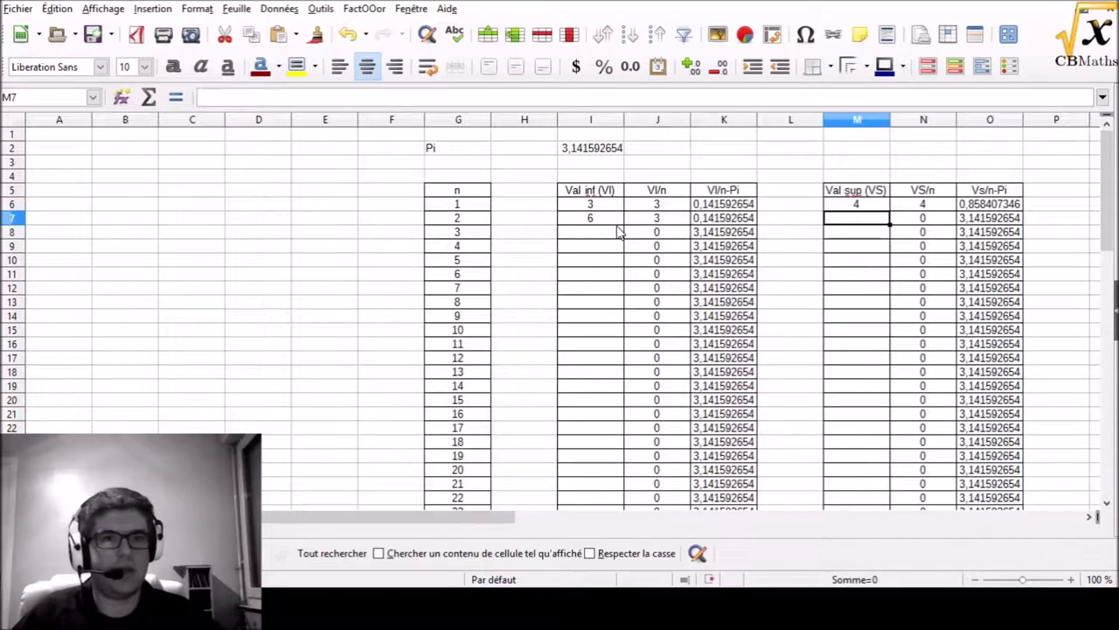
Fill the upper value formula from M6 down the Val sup (VS) column.
{"action": "left_click", "coordinate": [866, 206]}
{"action": "left_click_drag", "start_coordinate": [888, 210], "coordinate": [854, 394]}
{"action": "scroll", "coordinate": [853, 393], "scroll_direction": "up", "scroll_amount": 9}
{"action": "left_click", "coordinate": [857, 316]}
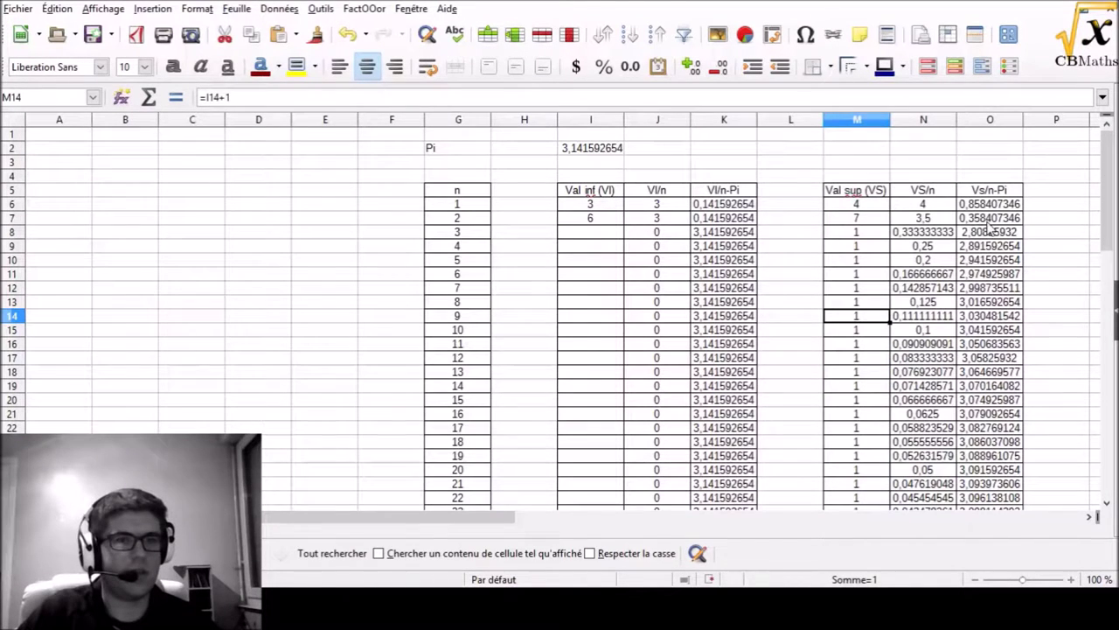
Highlight the cells I6:J7, holding VI and VI/n for n = 1 and 2, in yellow.
{"action": "left_click", "coordinate": [715, 220]}
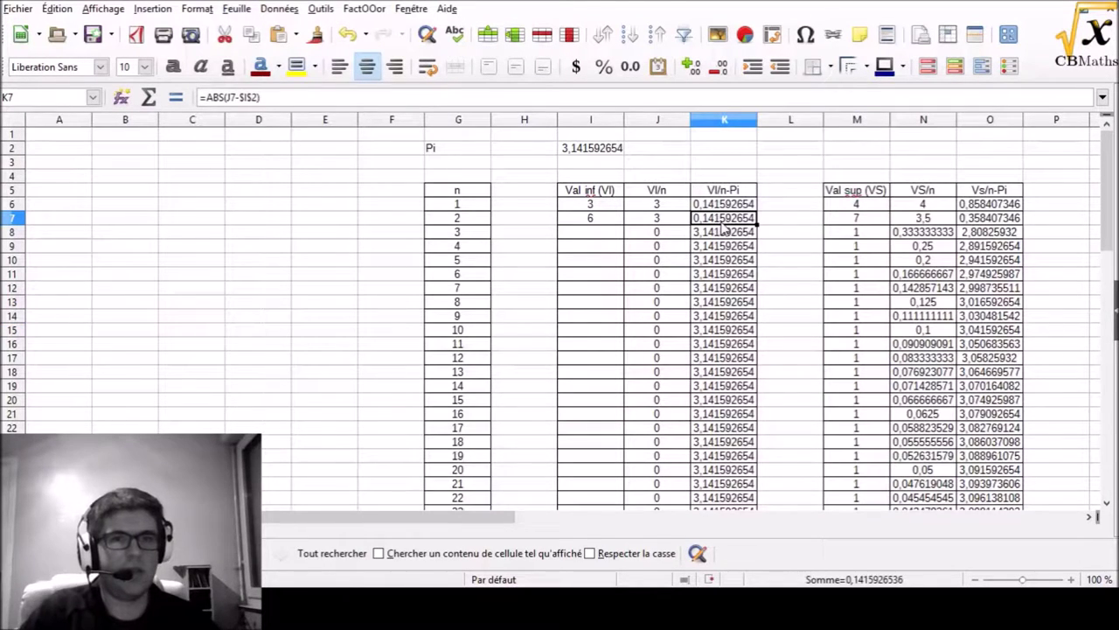
{"action": "left_click_drag", "start_coordinate": [619, 218], "coordinate": [589, 193]}
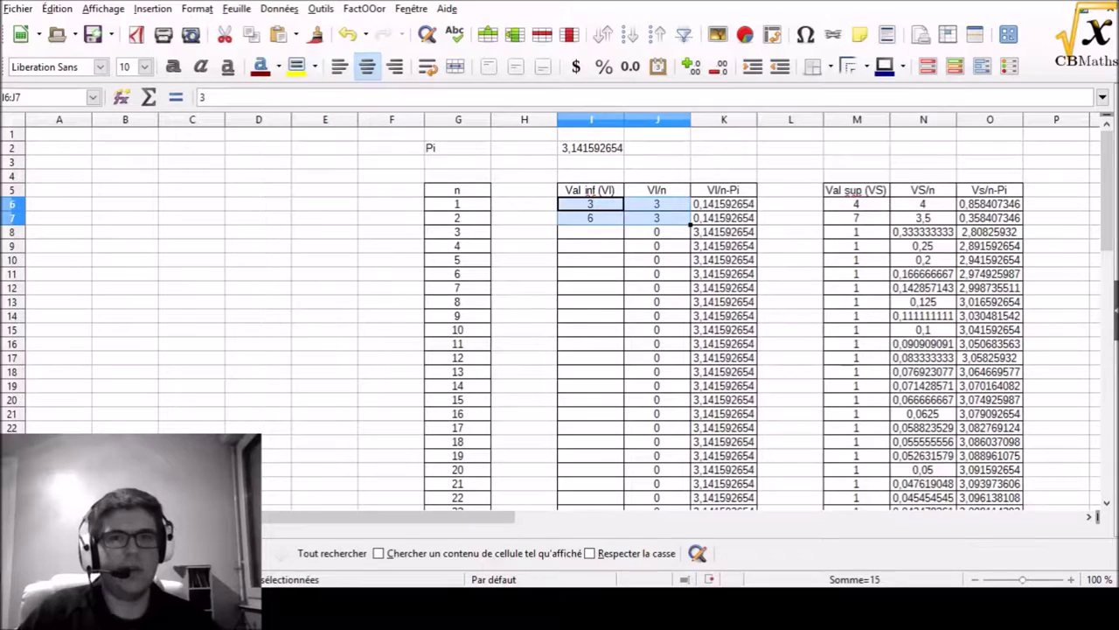
{"action": "left_click", "coordinate": [603, 220]}
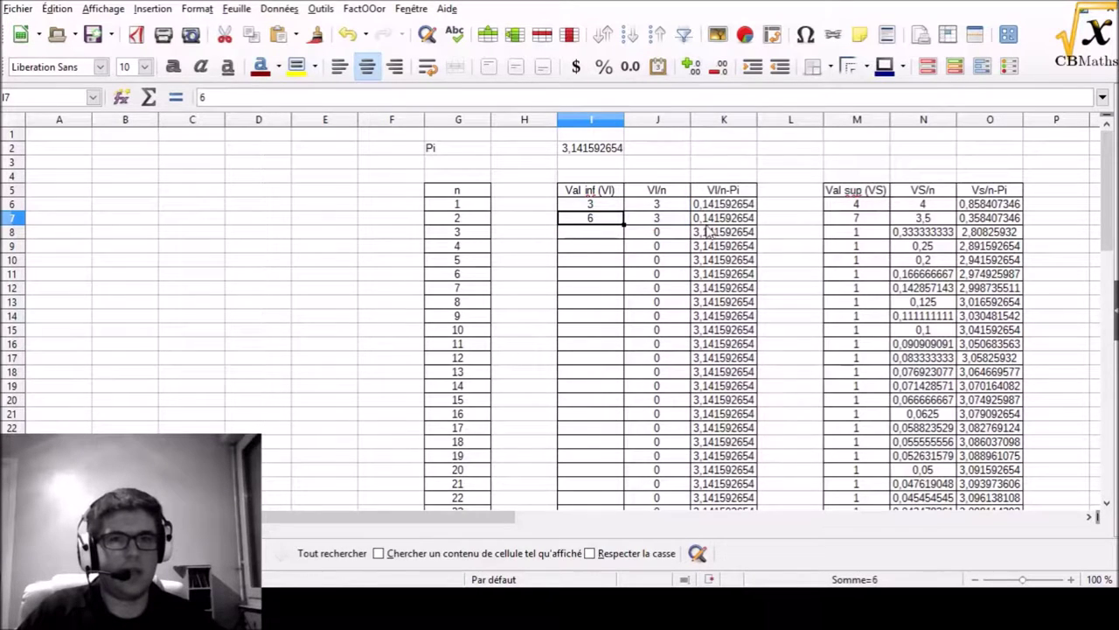
{"action": "left_click_drag", "start_coordinate": [594, 220], "coordinate": [656, 219]}
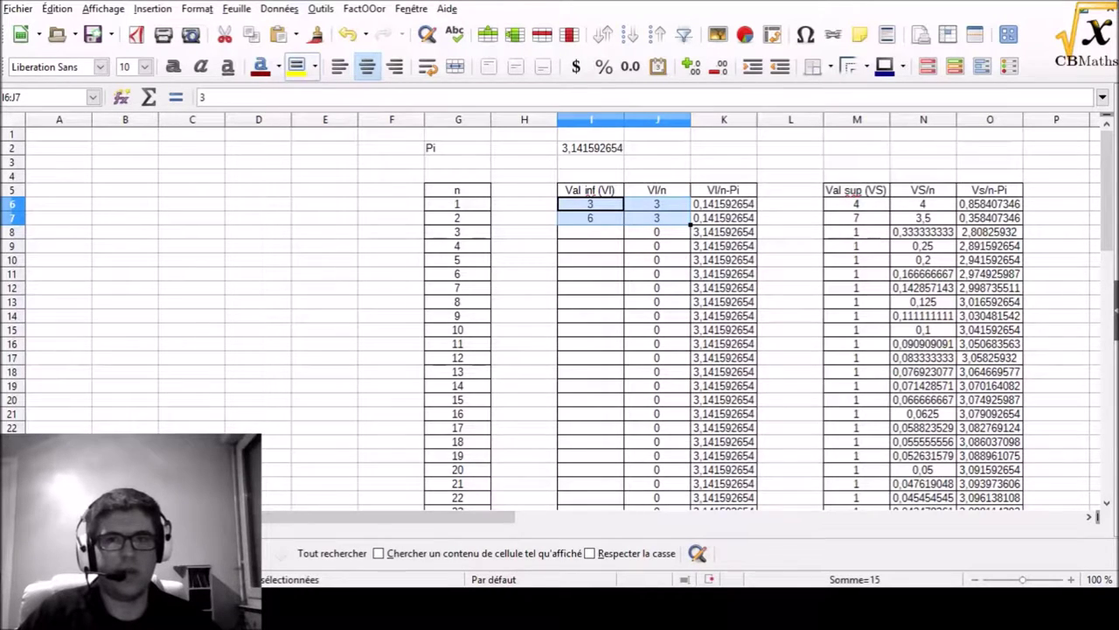
{"action": "left_click", "coordinate": [295, 67]}
Enter 9 as the lower value for n = 3 in cell I8.
{"action": "left_click", "coordinate": [591, 231]}
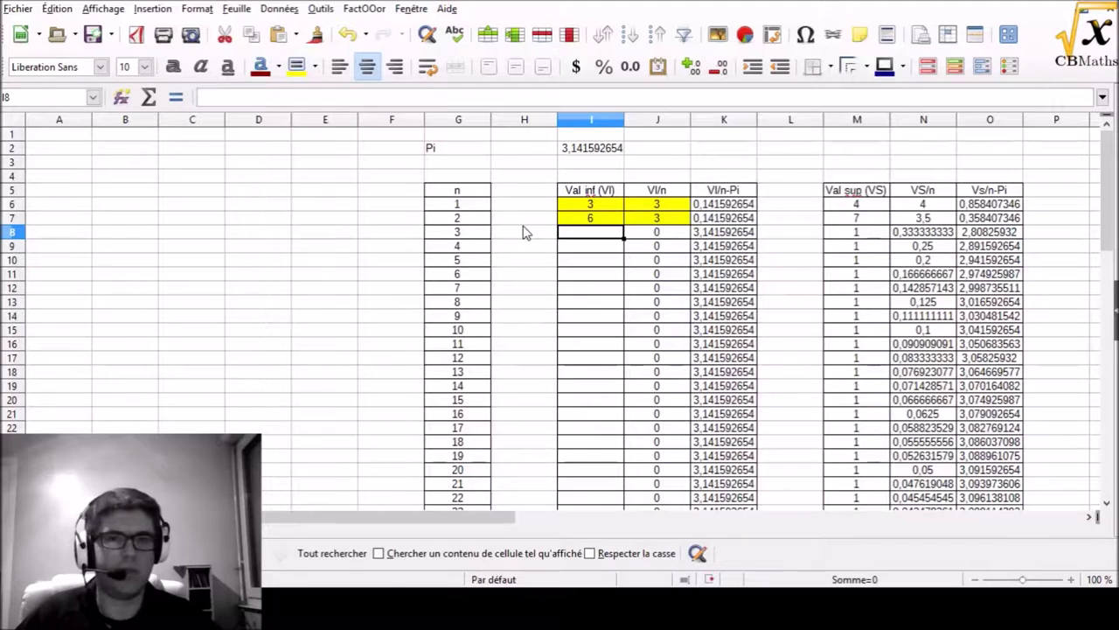
{"action": "type", "text": "9"}
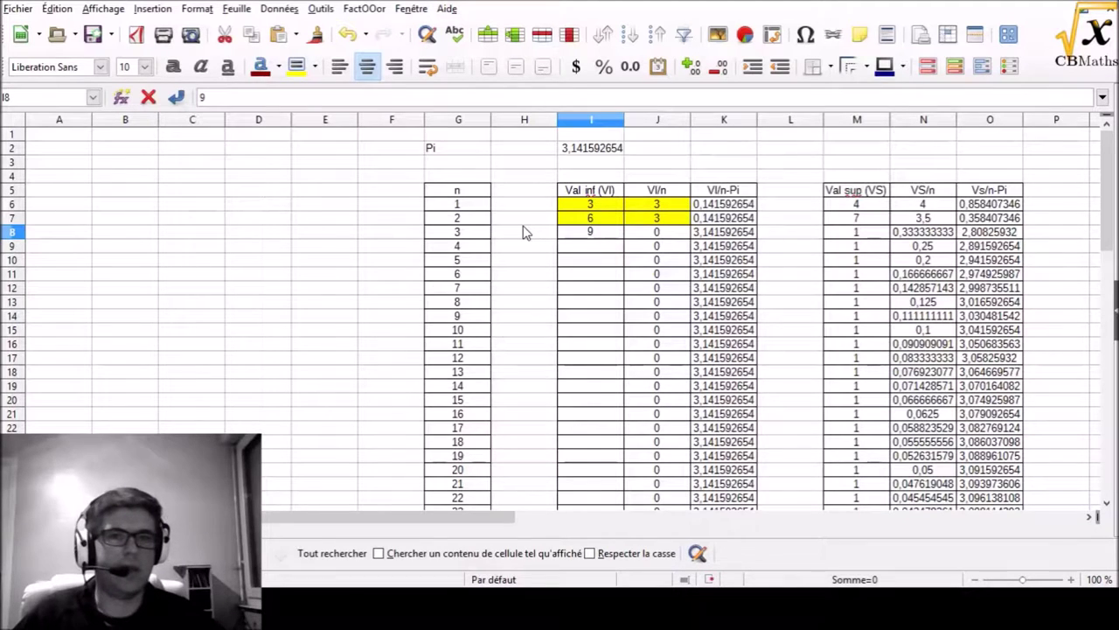
{"action": "key", "text": "Return"}
{"action": "key", "text": "Right"}
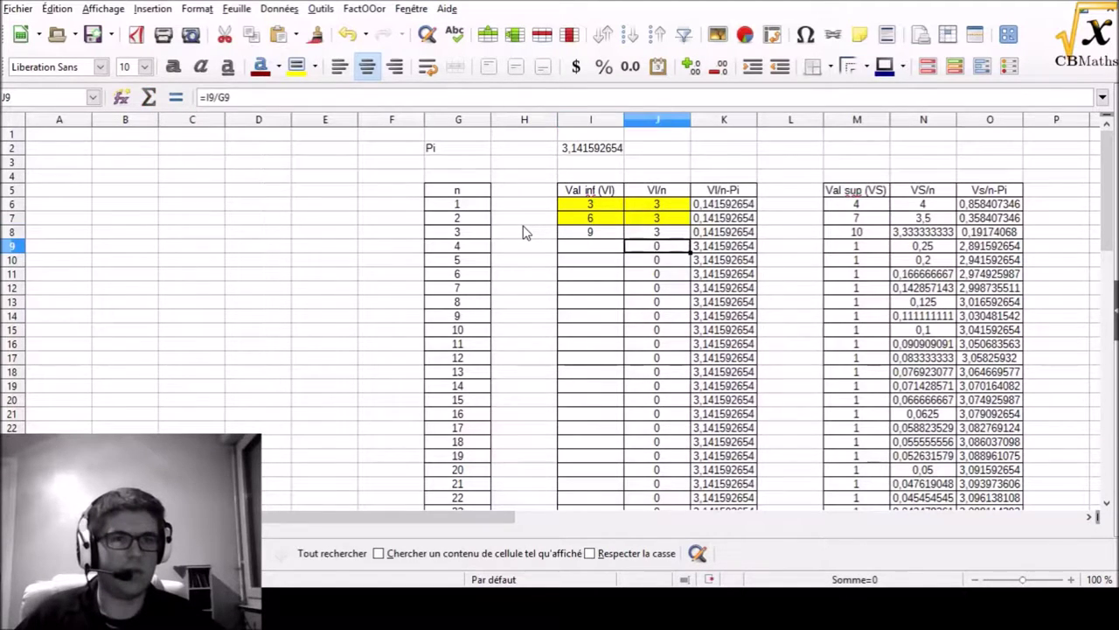
{"action": "key", "text": "Up"}
{"action": "key", "text": "Left"}
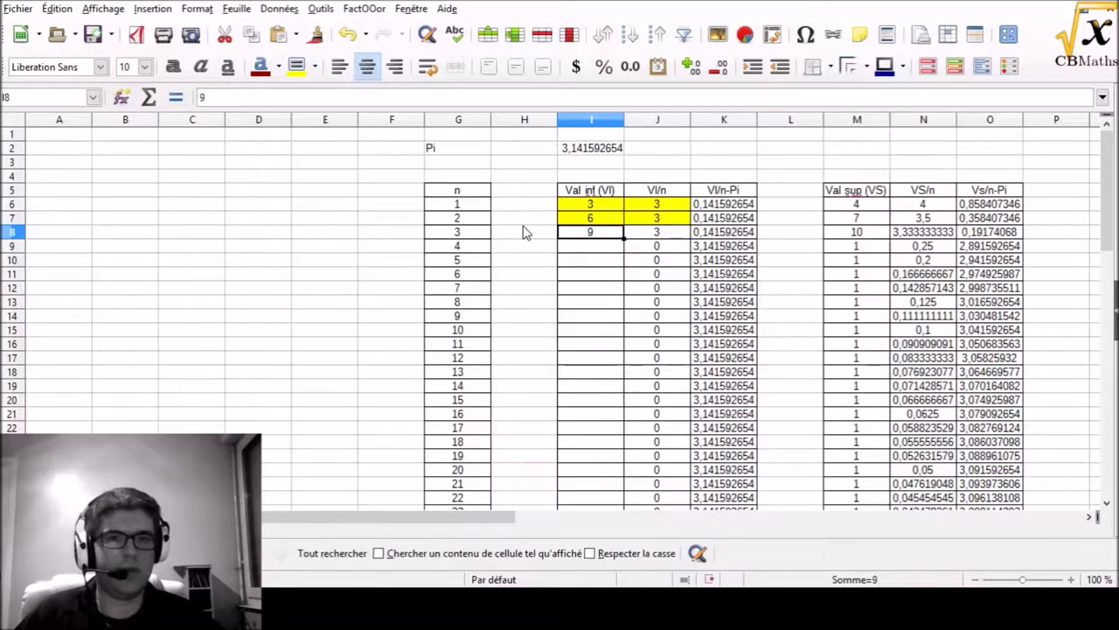
Highlight the lower value cells I6:K8, including the VI/n-Pi distances for n = 1 to 3, in yellow.
{"action": "left_click_drag", "start_coordinate": [591, 203], "coordinate": [724, 232]}
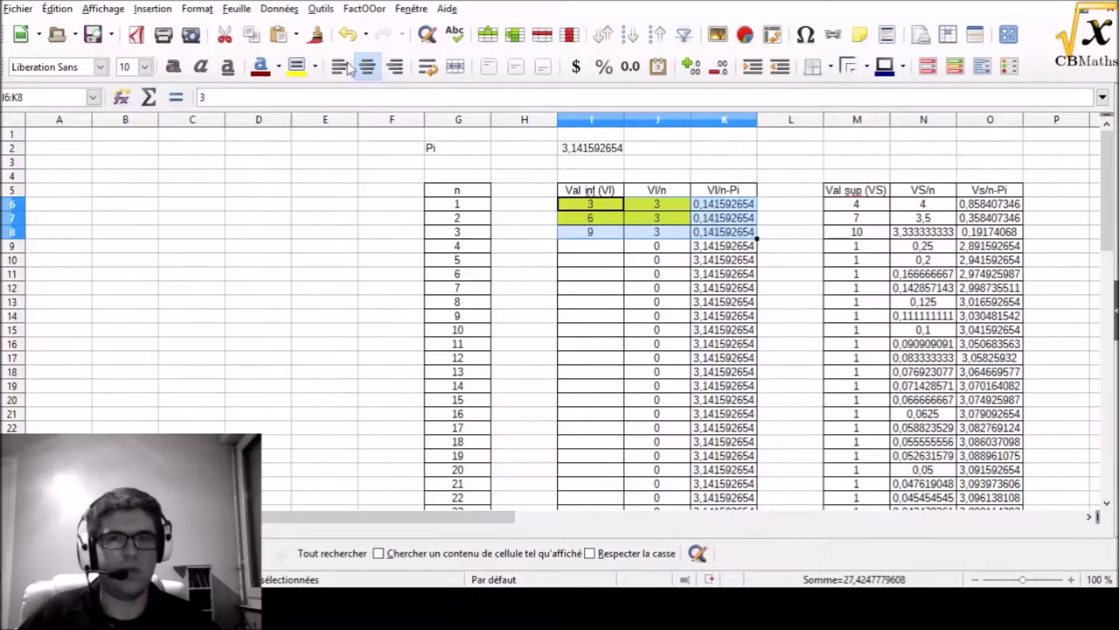
{"action": "left_click", "coordinate": [298, 66]}
Enter 12 as the lower value for n = 4 in cell I9.
{"action": "left_click", "coordinate": [569, 252]}
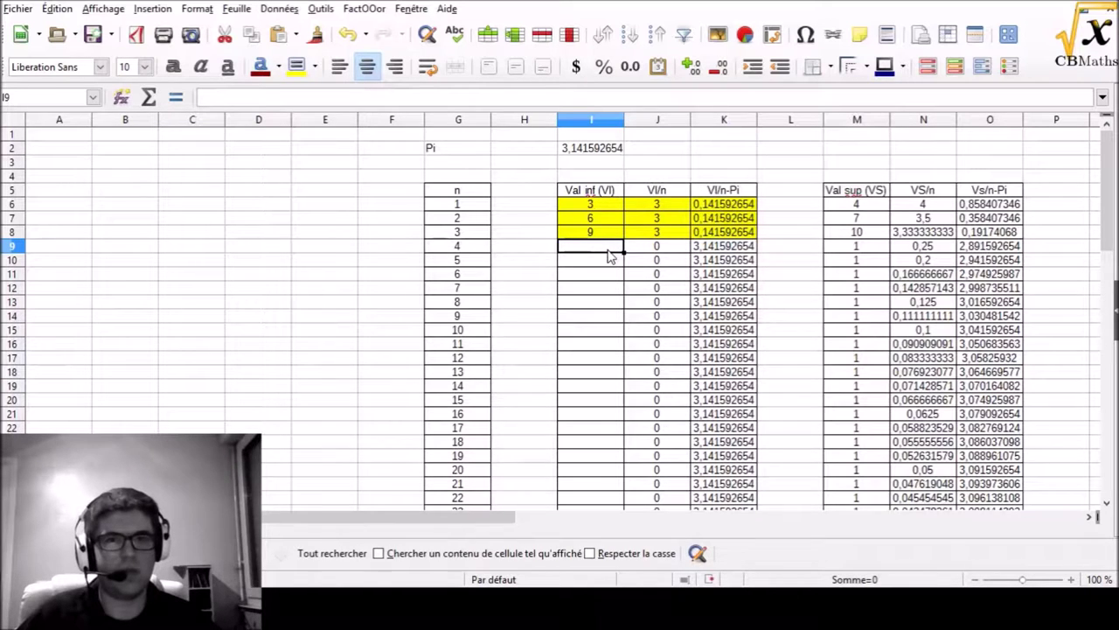
{"action": "type", "text": "1"}
{"action": "key", "text": "Return"}
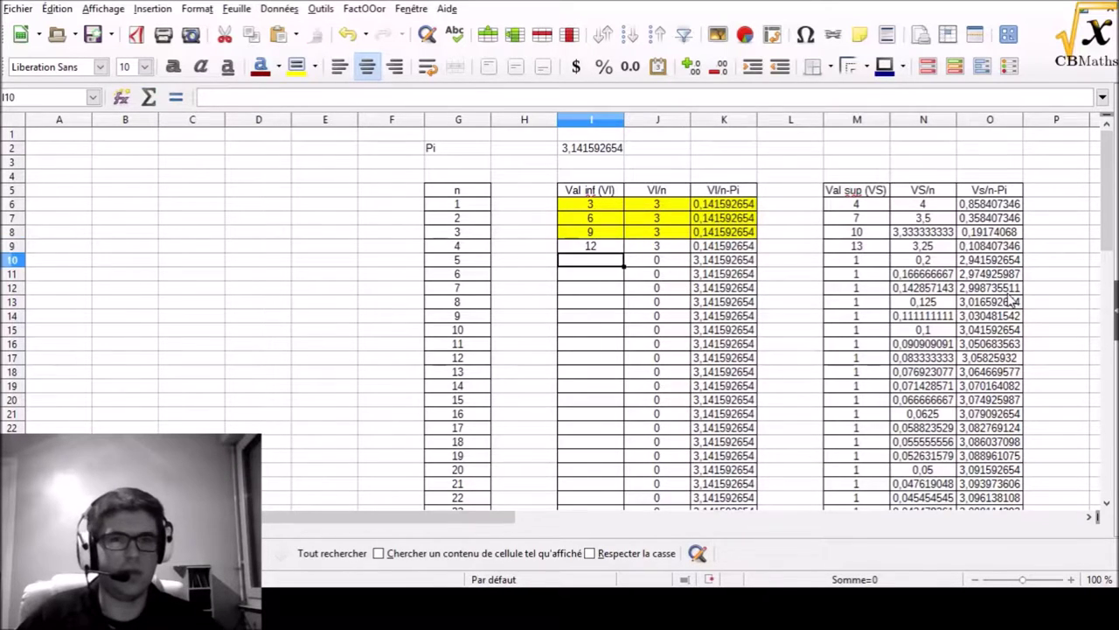
Compare both distances to Pi for n = 4 and highlight the upper value cells M9:O9 in yellow.
{"action": "key", "text": "Right"}
{"action": "key", "text": "Up"}
{"action": "key", "text": "Left"}
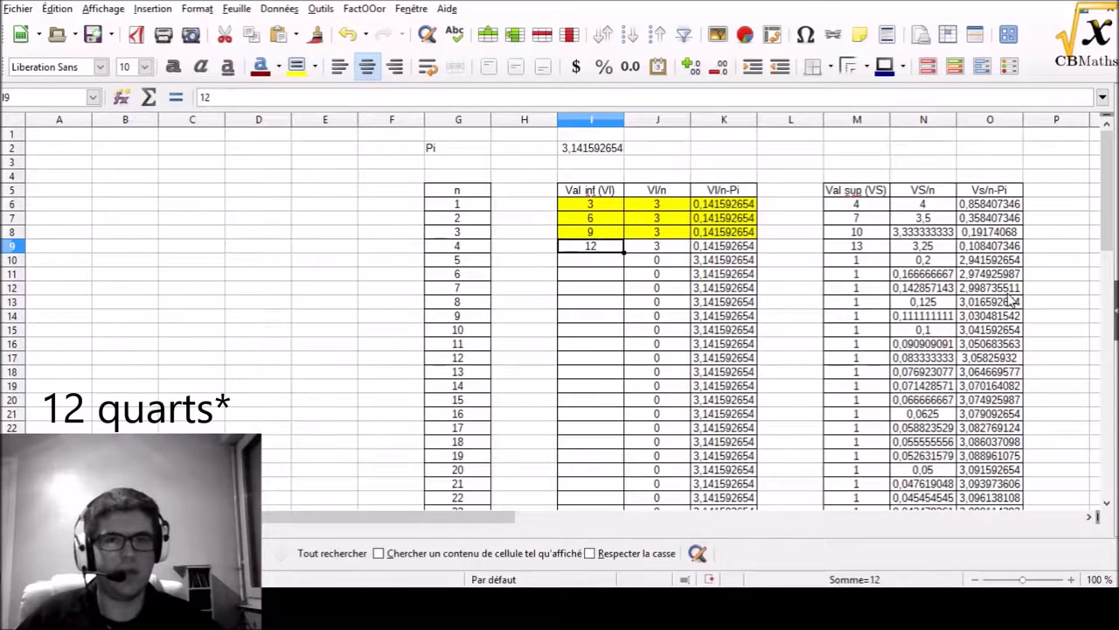
{"action": "key", "text": "Right"}
{"action": "key", "text": "Right"}
{"action": "key", "text": "Right"}
{"action": "key", "text": "Right"}
{"action": "key", "text": "Right"}
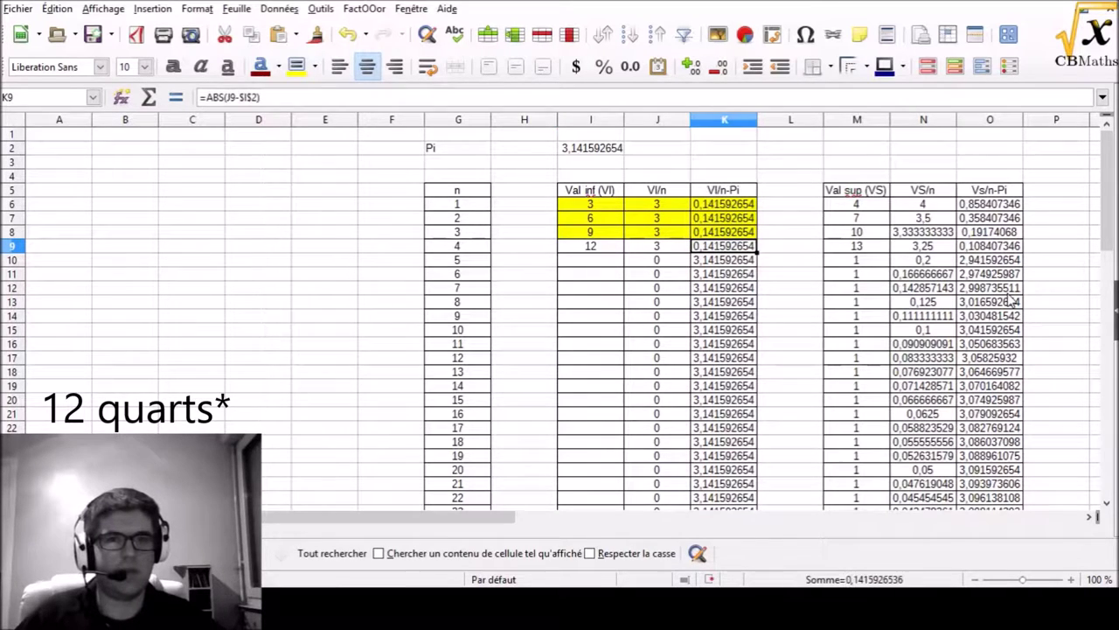
{"action": "key", "text": "Right"}
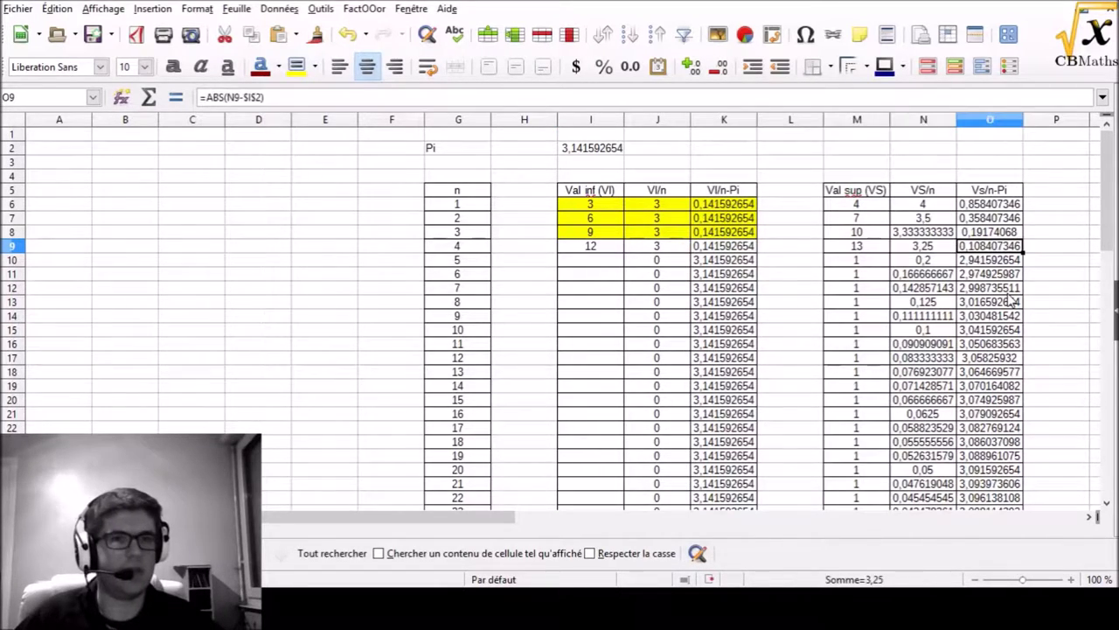
{"action": "key", "text": "Left"}
{"action": "key", "text": "Right"}
{"action": "key", "text": "Left"}
{"action": "key", "text": "Left"}
{"action": "key", "text": "shift+Right"}
{"action": "key", "text": "shift+Right"}
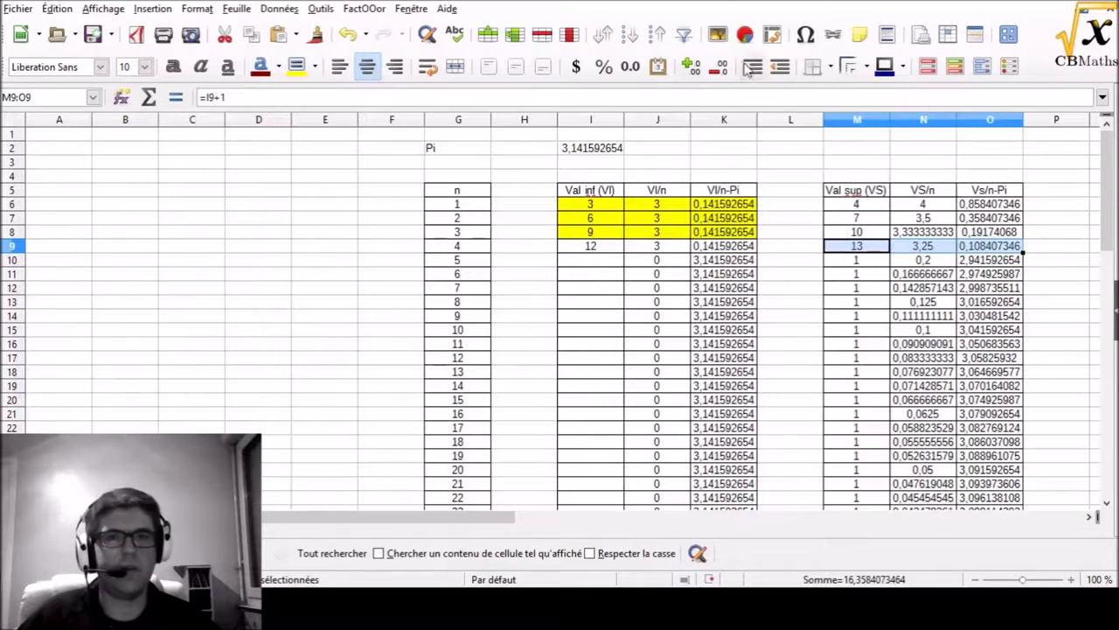
{"action": "left_click", "coordinate": [295, 67]}
{"action": "left_click", "coordinate": [924, 247]}
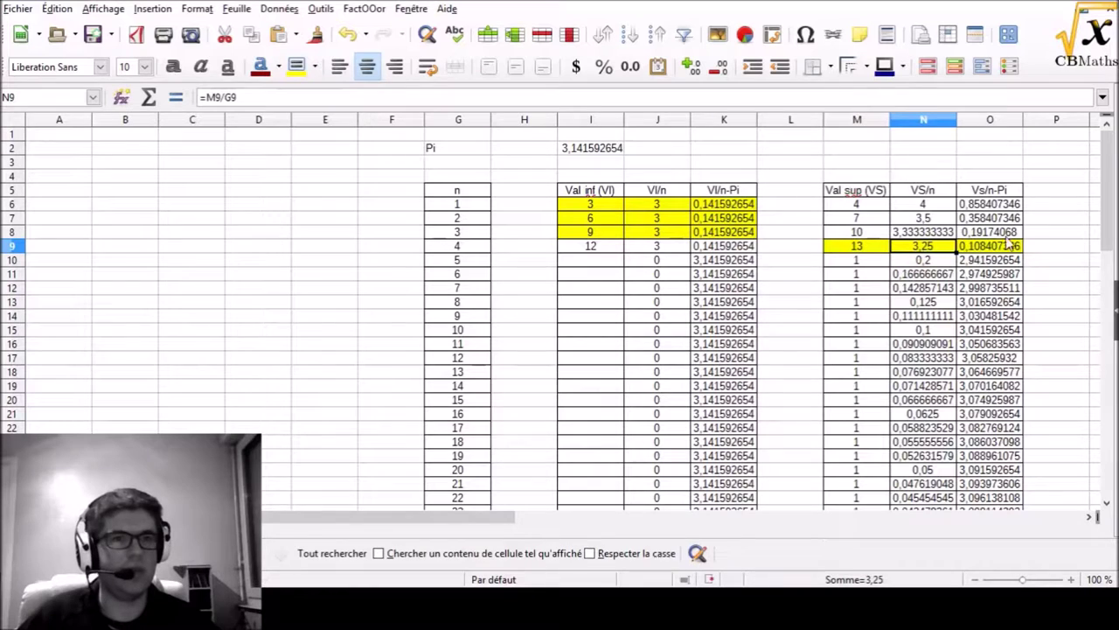
{"action": "key", "text": "Right"}
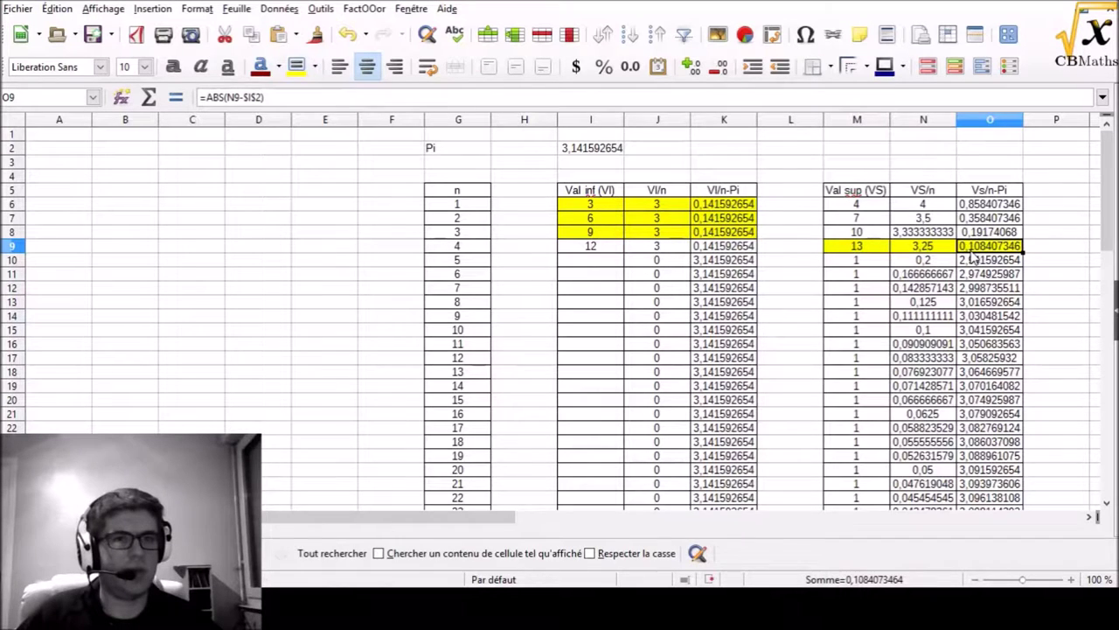
Enter 15 as the lower value for n = 5 in cell I10.
{"action": "left_click", "coordinate": [603, 261]}
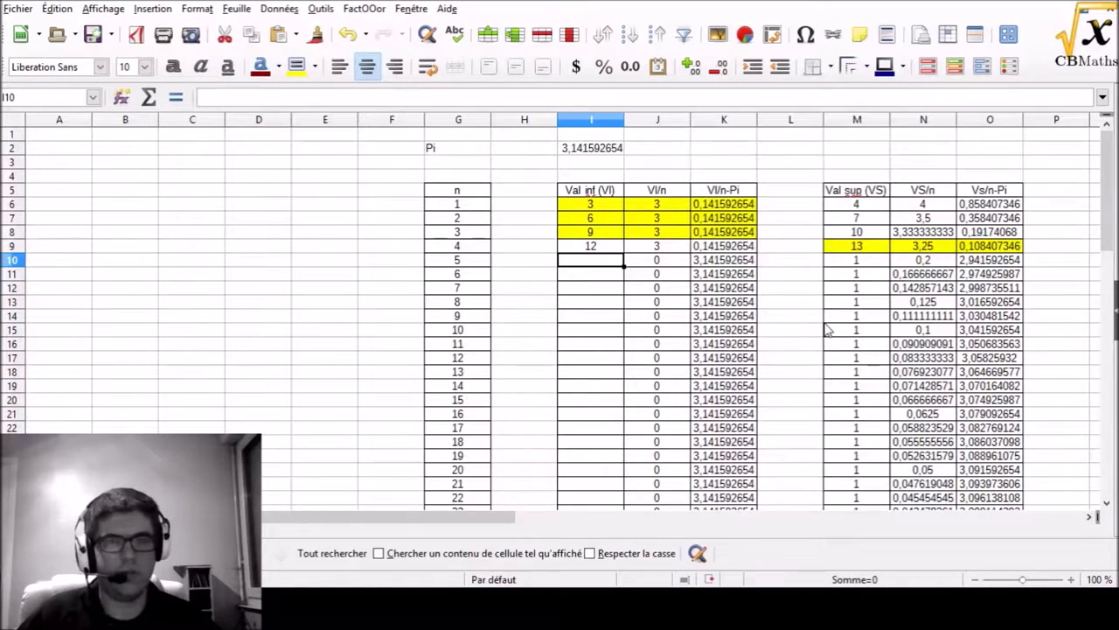
{"action": "type", "text": "1"}
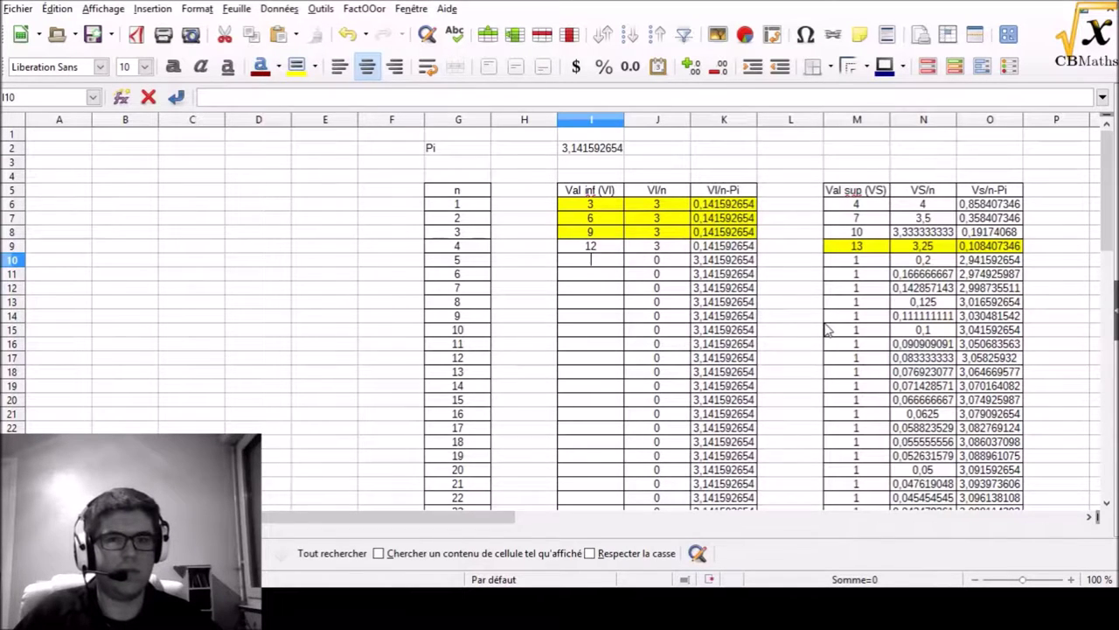
{"action": "type", "text": "5"}
{"action": "key", "text": "Return"}
Compare both distances to Pi for n = 5 and highlight the upper value cells M10:O10 in yellow.
{"action": "key", "text": "Left"}
{"action": "key", "text": "Right"}
{"action": "key", "text": "Right"}
{"action": "key", "text": "Right"}
{"action": "key", "text": "Right"}
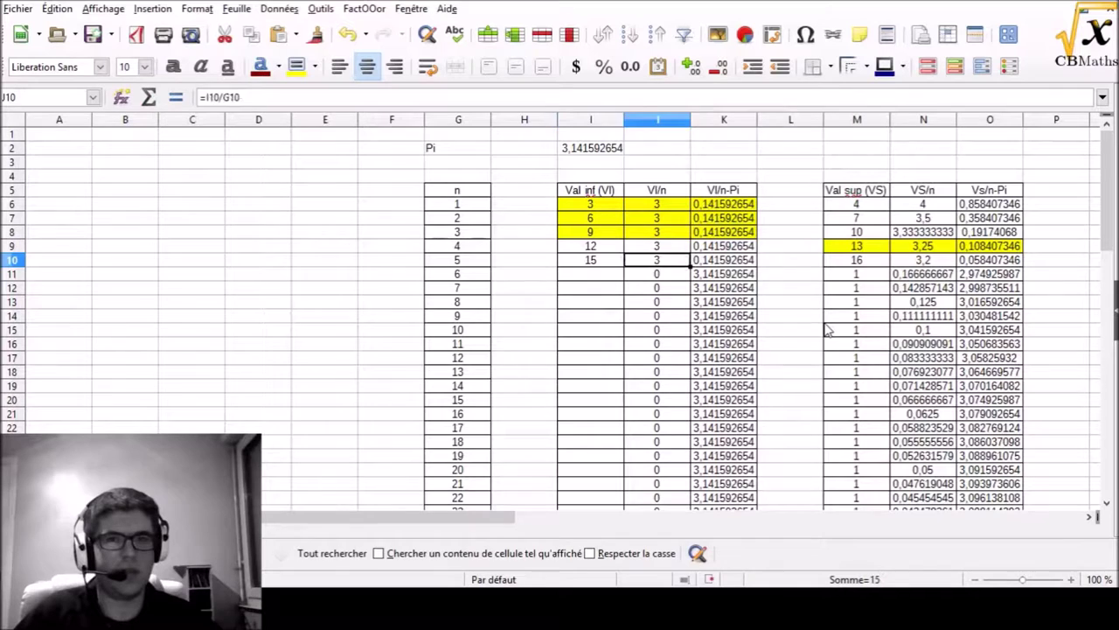
{"action": "key", "text": "Right"}
{"action": "key", "text": "Right"}
{"action": "key", "text": "Right"}
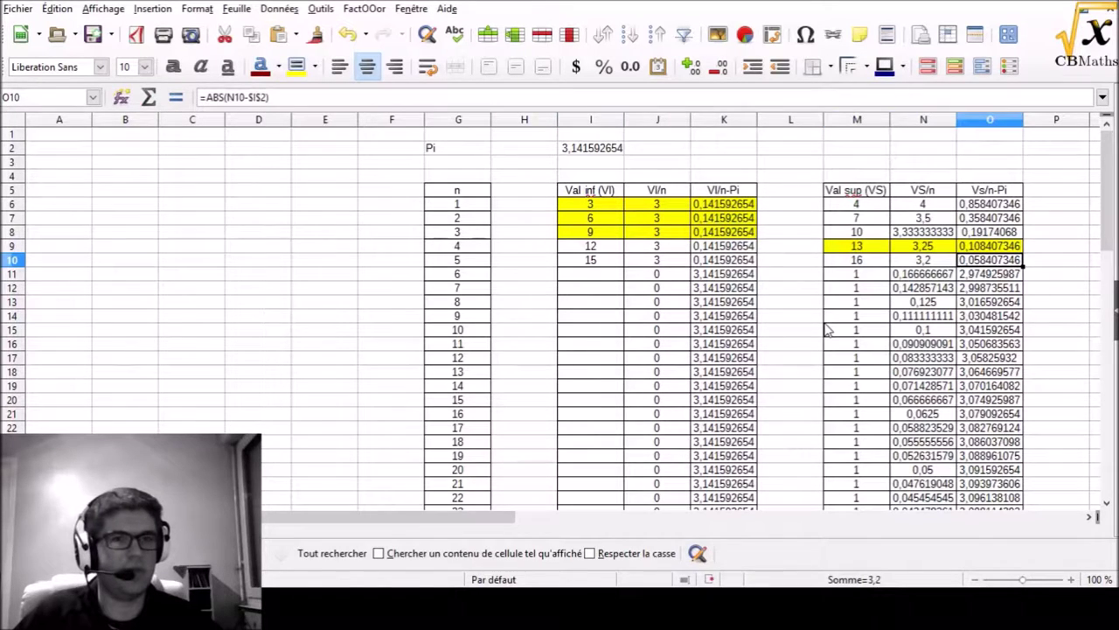
{"action": "key", "text": "shift+Left"}
{"action": "key", "text": "shift+Left"}
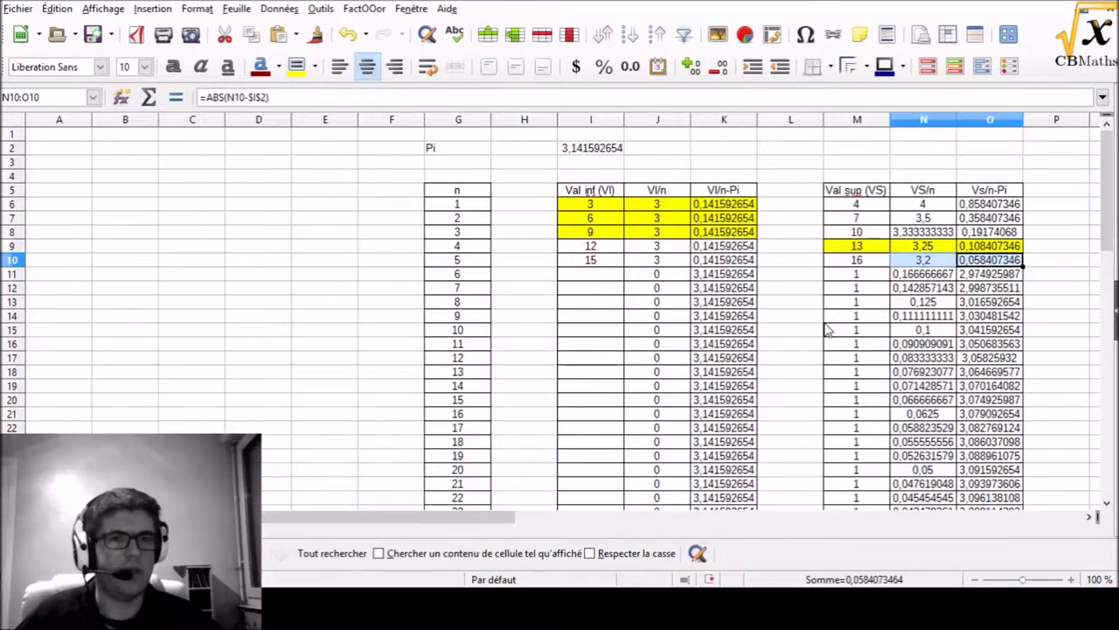
{"action": "key", "text": "Left"}
{"action": "key", "text": "Left"}
{"action": "key", "text": "Left"}
{"action": "key", "text": "Left"}
{"action": "key", "text": "Right"}
{"action": "key", "text": "Right"}
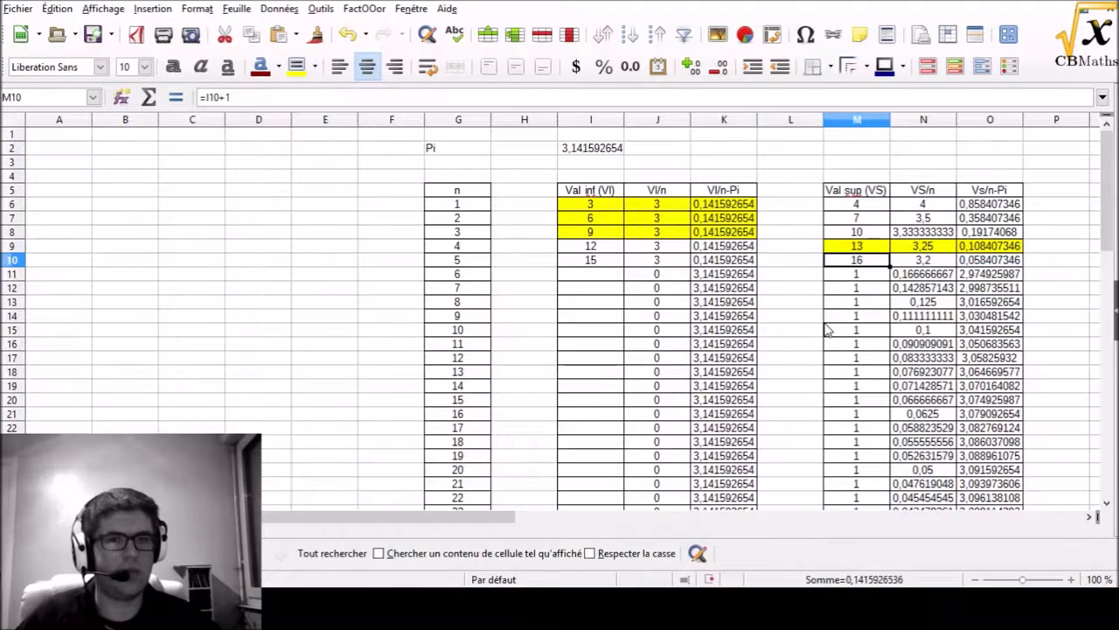
{"action": "key", "text": "shift+Right"}
{"action": "key", "text": "shift+Right"}
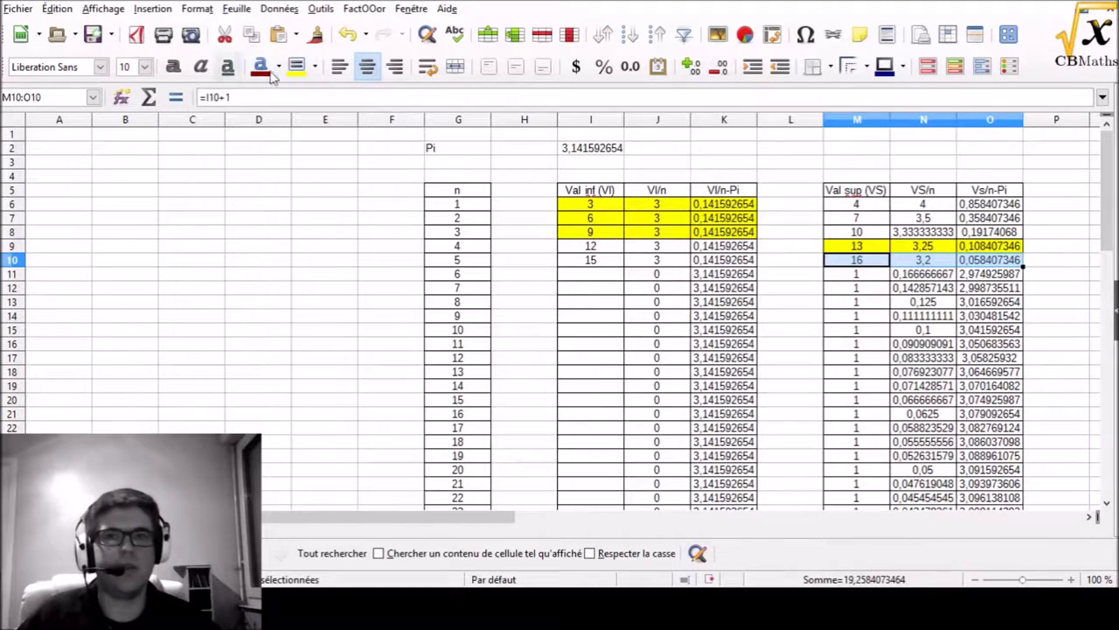
{"action": "left_click", "coordinate": [297, 67]}
{"action": "left_click", "coordinate": [868, 342]}
Enter 18 as the lower value for n = 6 in cell I11.
{"action": "left_click", "coordinate": [595, 278]}
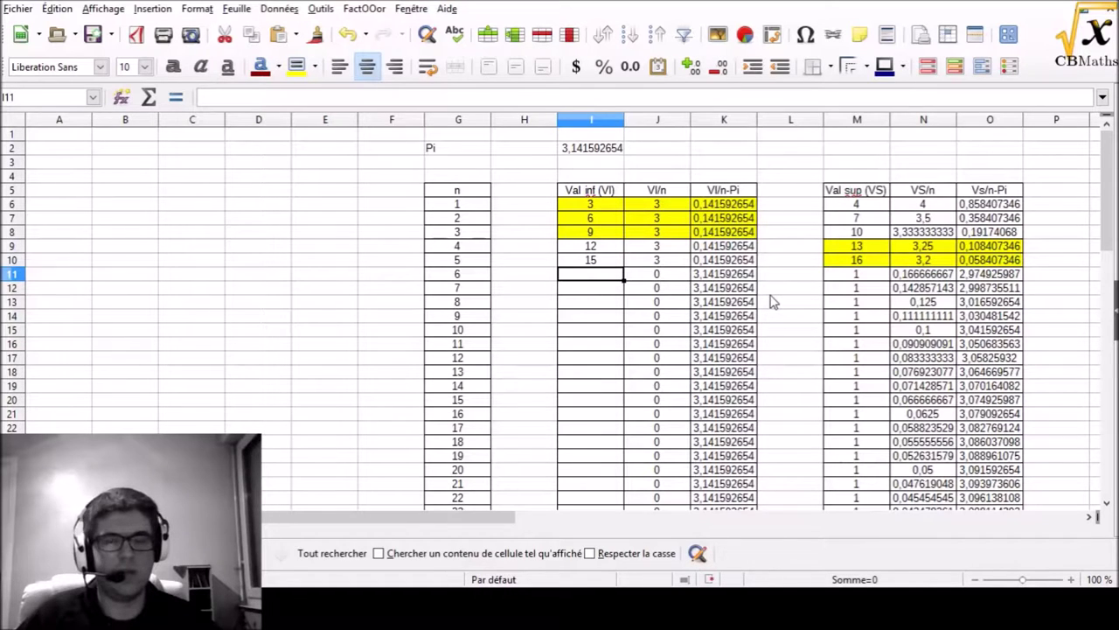
{"action": "type", "text": "1"}
{"action": "key", "text": "Return"}
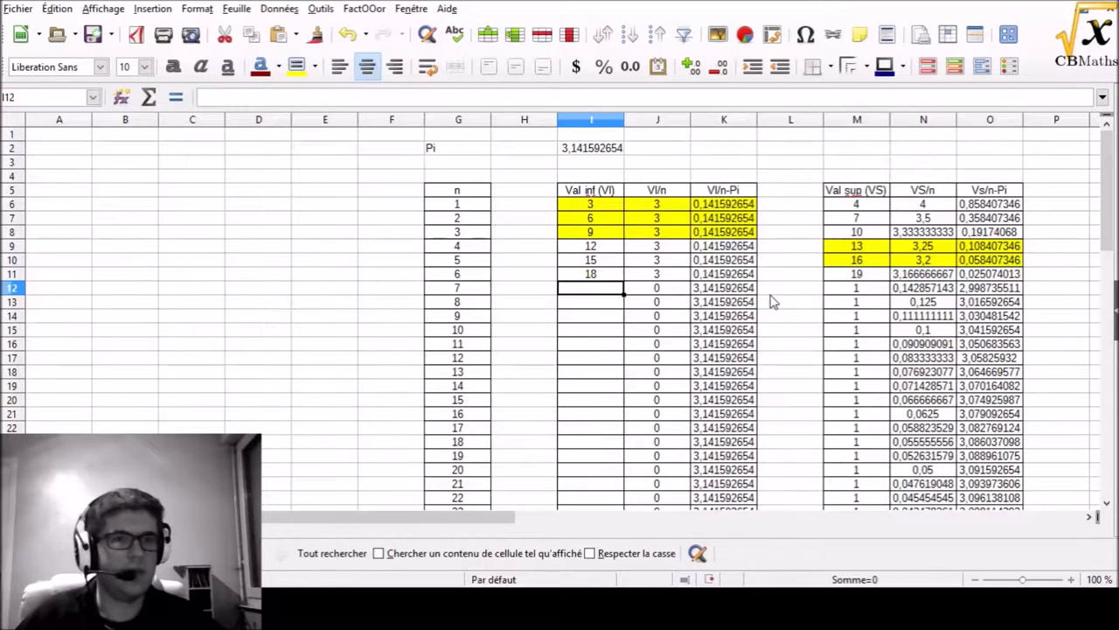
Highlight the upper value cells M11:O11 for n = 6 in yellow.
{"action": "key", "text": "Up"}
{"action": "key", "text": "Right"}
{"action": "key", "text": "Right"}
{"action": "key", "text": "Right"}
{"action": "key", "text": "Right"}
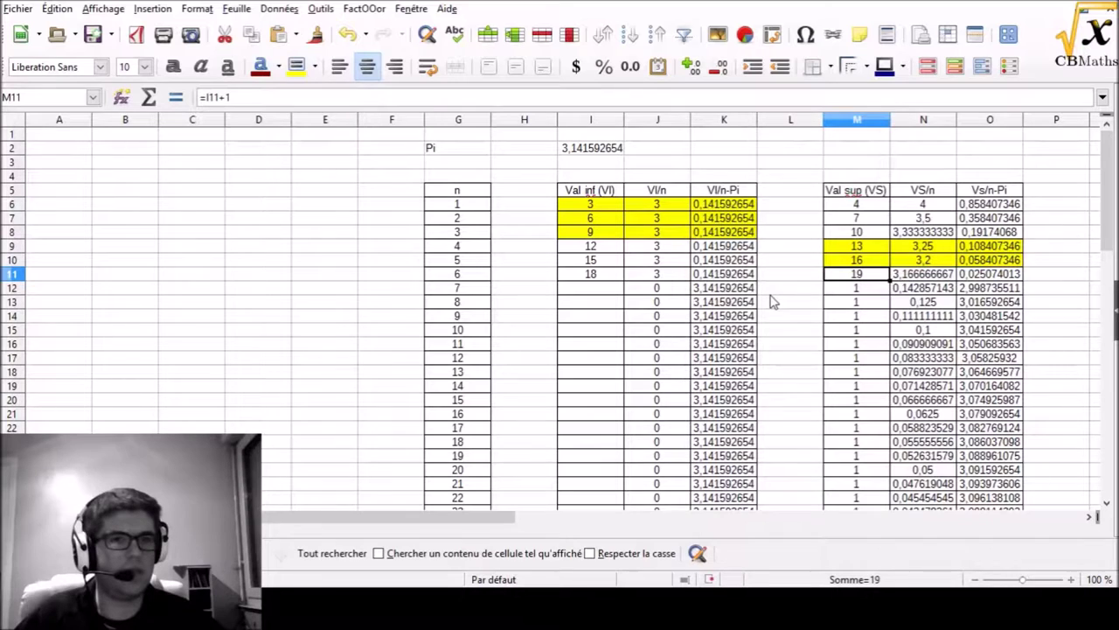
{"action": "key", "text": "shift+Right"}
{"action": "key", "text": "shift+Right"}
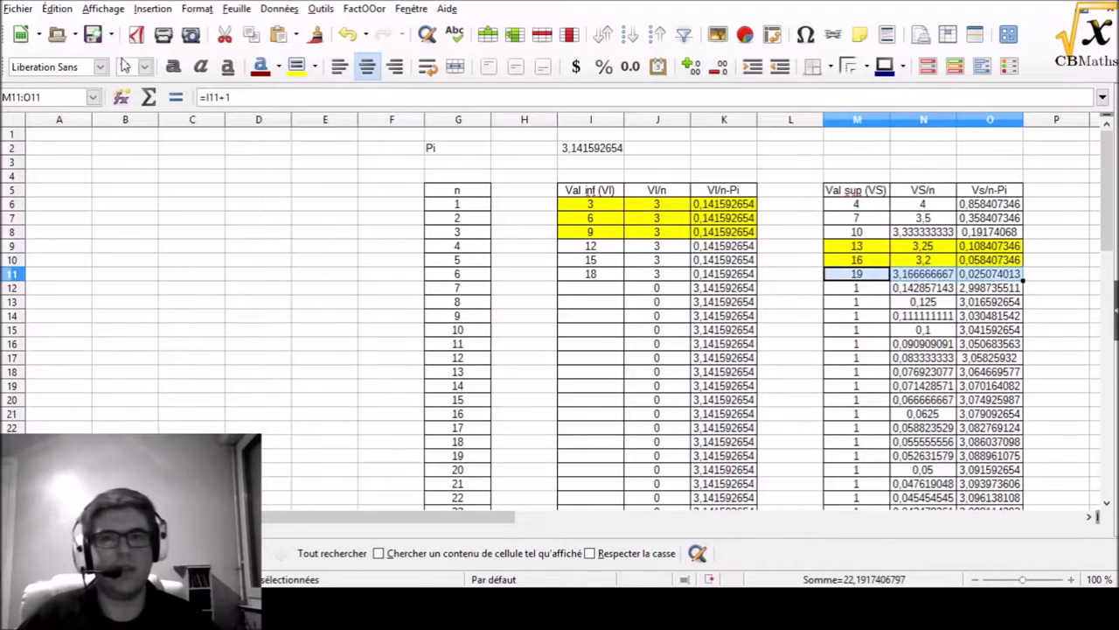
{"action": "left_click", "coordinate": [295, 66]}
{"action": "left_click", "coordinate": [861, 301]}
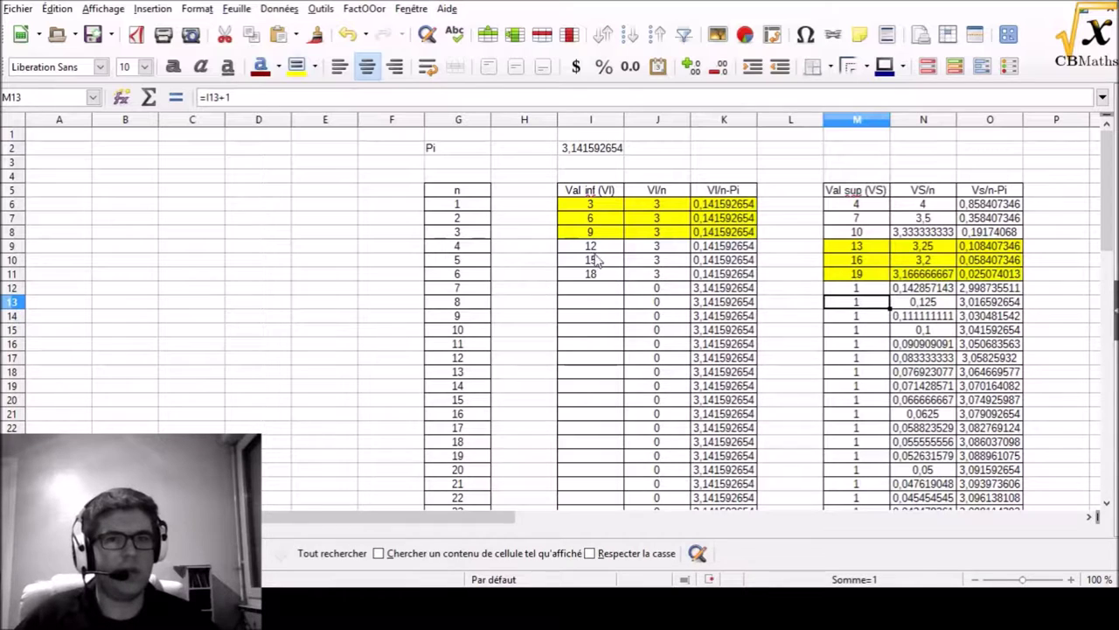
Enter 21 as the lower value for n = 7 in cell I12.
{"action": "left_click", "coordinate": [588, 290]}
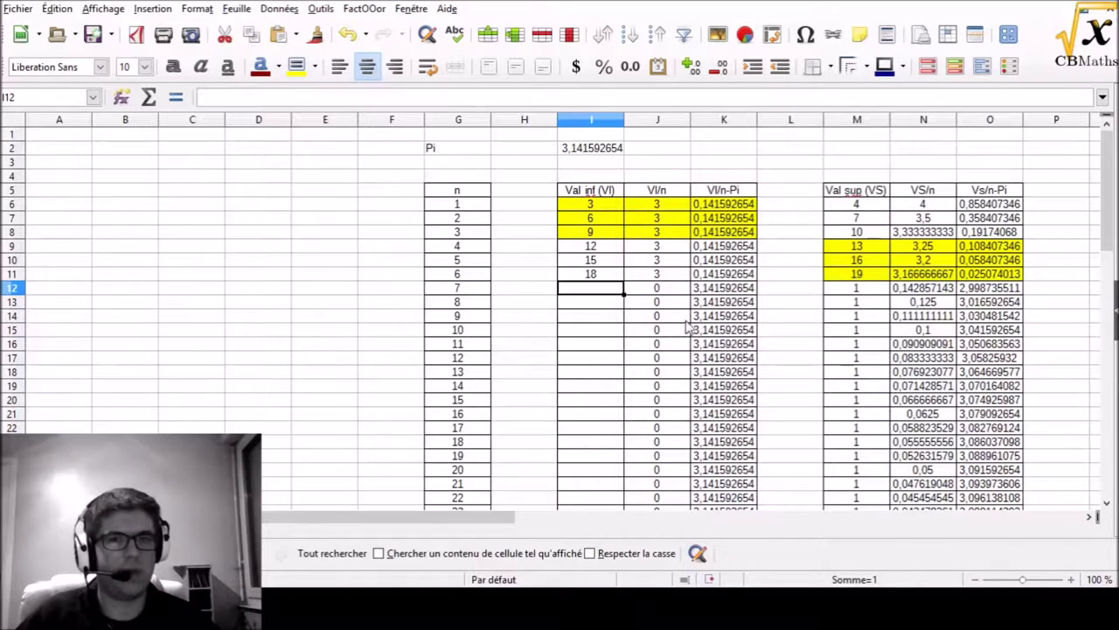
{"action": "type", "text": "=I11+3"}
{"action": "key", "text": "Return"}
Check the upper fraction and its distance to Pi for n = 7 and highlight cells M12:O12 in yellow.
{"action": "key", "text": "Up"}
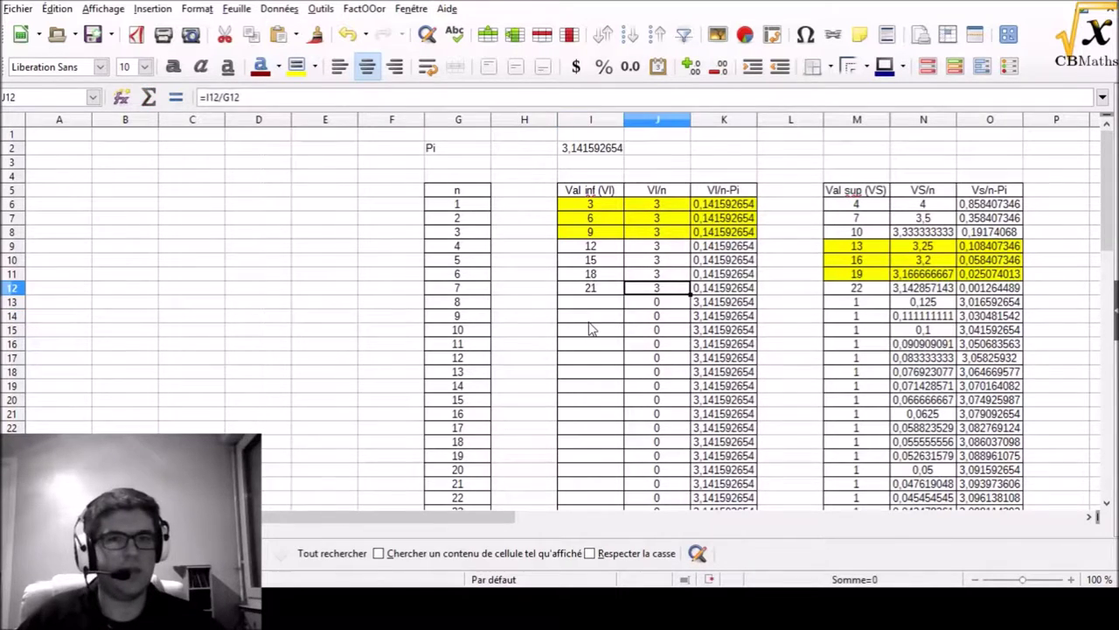
{"action": "key", "text": "Right"}
{"action": "key", "text": "Right"}
{"action": "key", "text": "Right"}
{"action": "key", "text": "Right"}
{"action": "key", "text": "Right"}
{"action": "key", "text": "Left"}
{"action": "key", "text": "Right"}
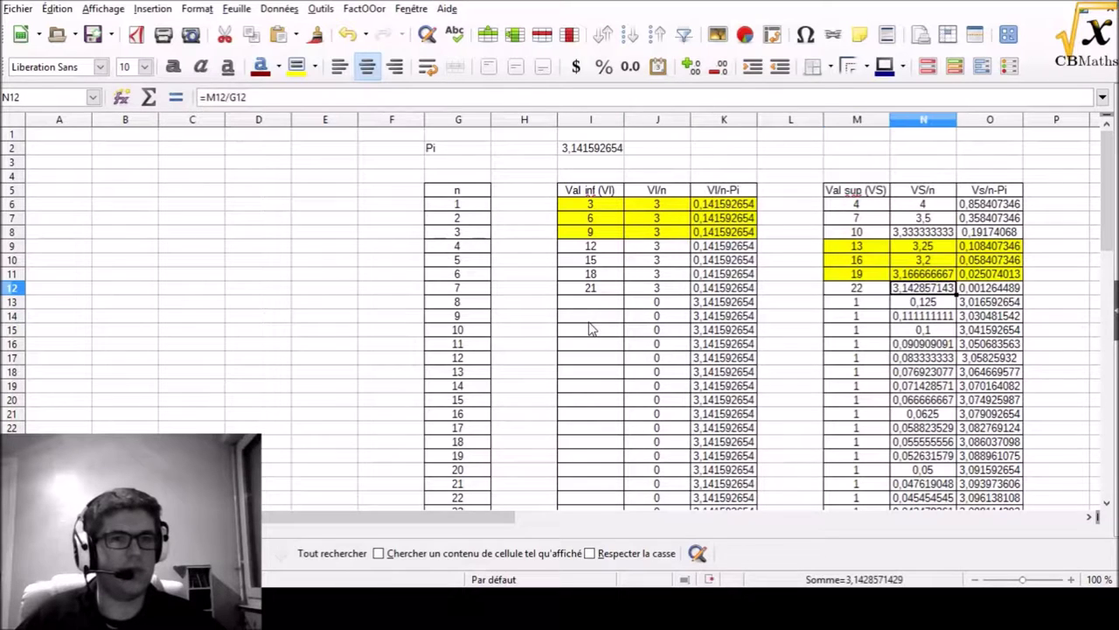
{"action": "key", "text": "Right"}
{"action": "key", "text": "Right"}
{"action": "key", "text": "Left"}
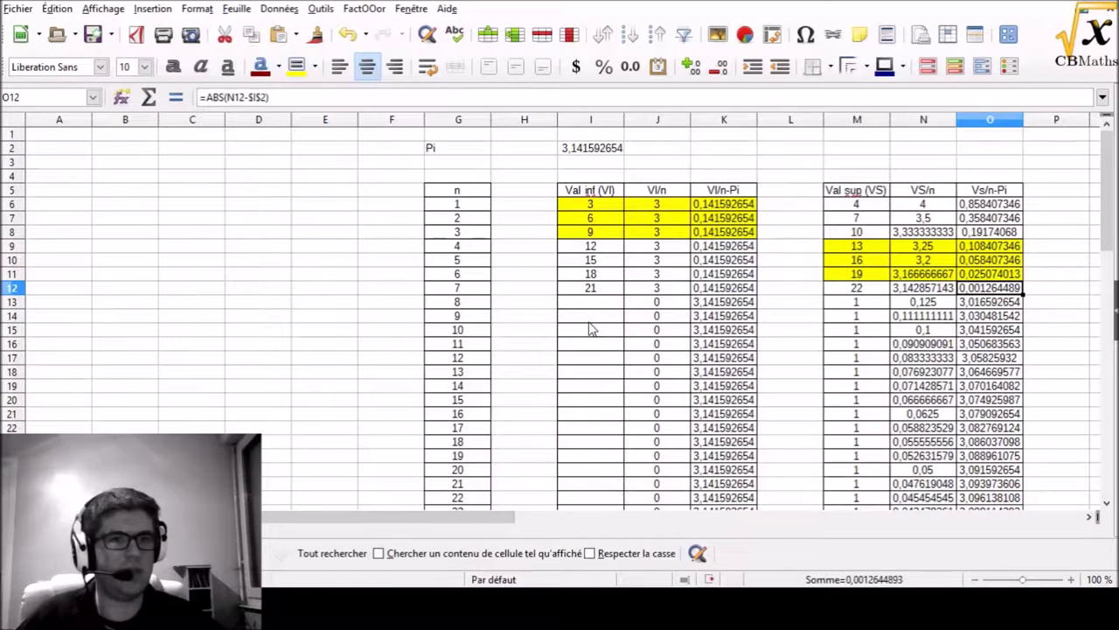
{"action": "key", "text": "shift+Left"}
{"action": "key", "text": "shift+Left"}
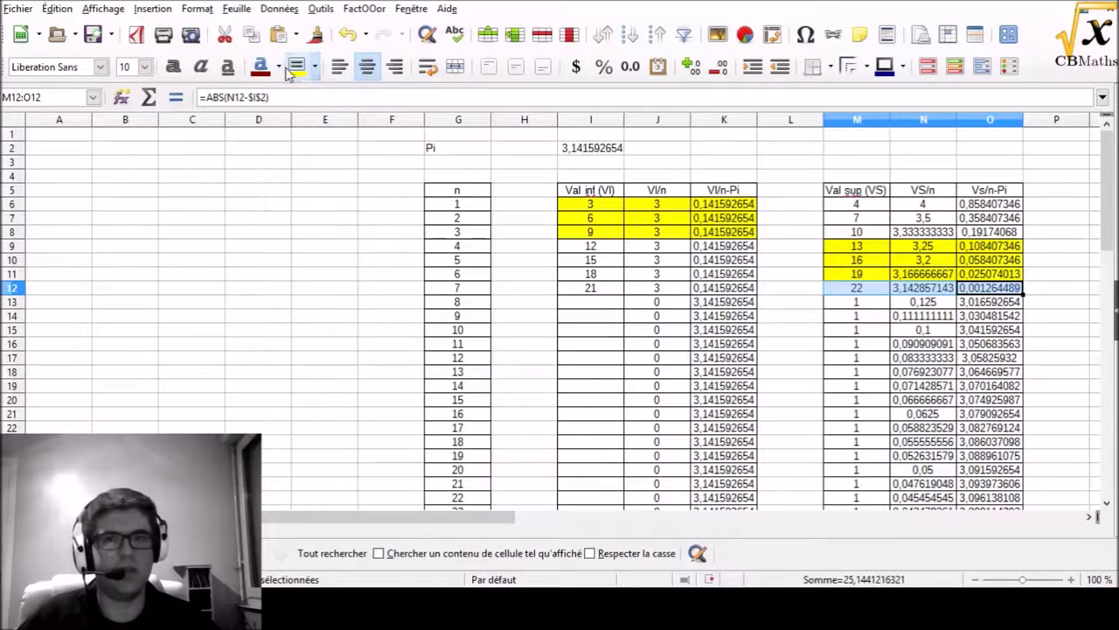
{"action": "left_click", "coordinate": [292, 70]}
{"action": "left_click", "coordinate": [978, 288]}
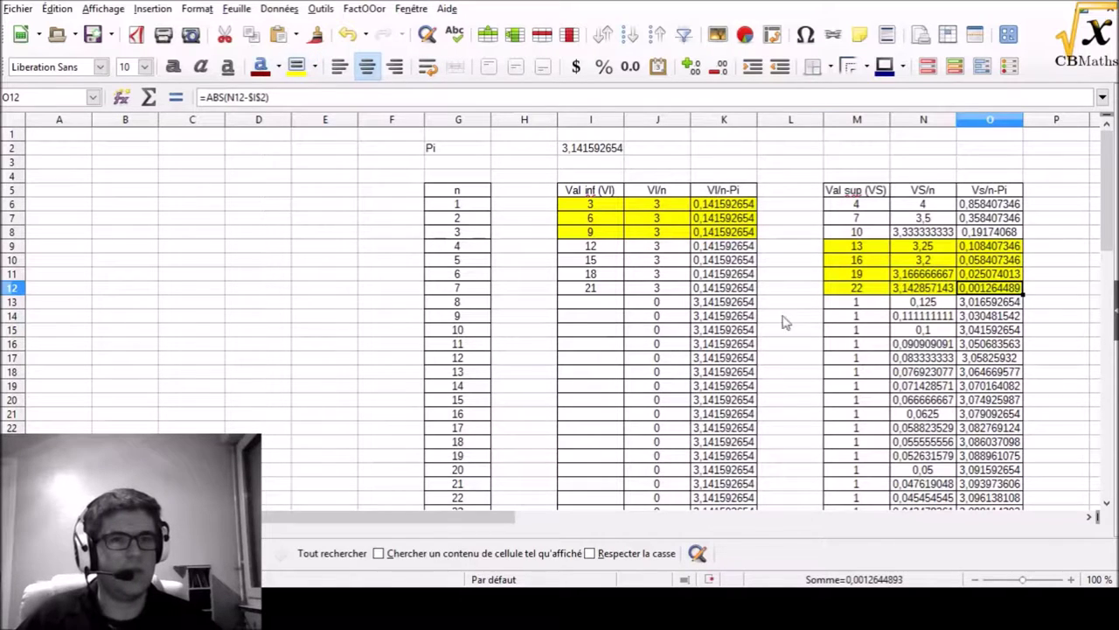
Try 24 as the lower value for n = 8 in cell I13 and compare the resulting VS/n with Pi.
{"action": "left_click", "coordinate": [579, 303]}
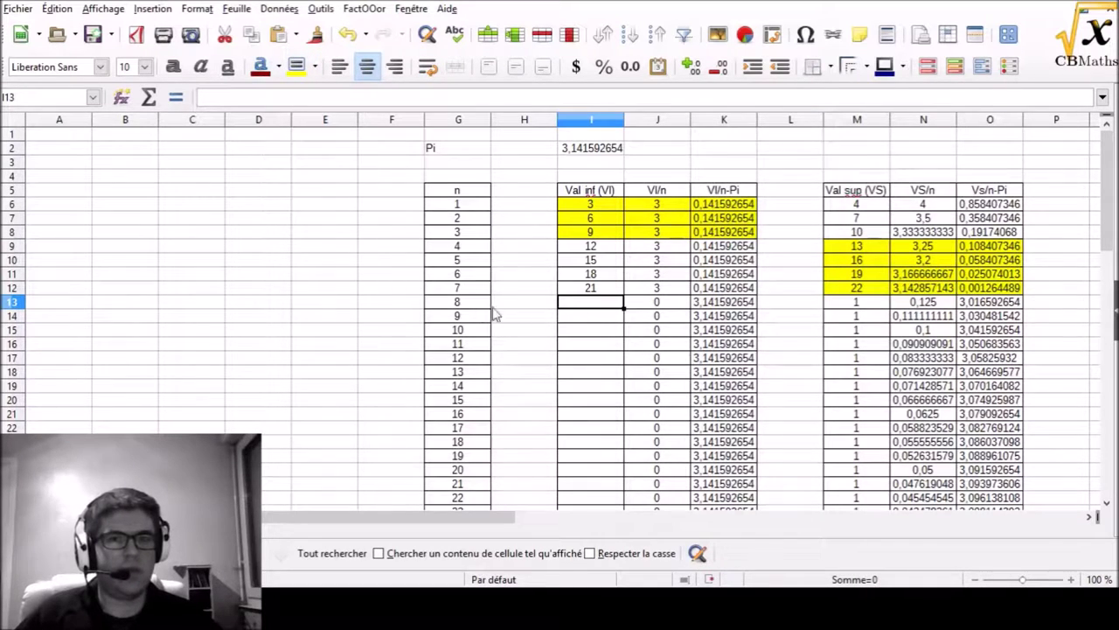
{"action": "type", "text": "25"}
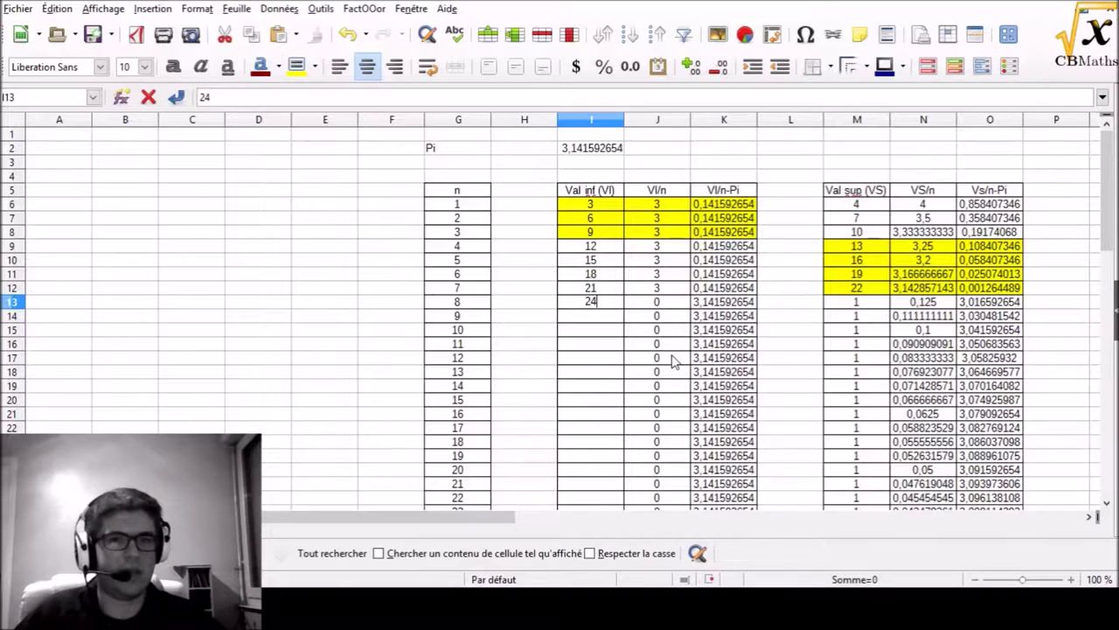
{"action": "key", "text": "Return"}
{"action": "key", "text": "Right"}
{"action": "key", "text": "Up"}
{"action": "key", "text": "Right"}
{"action": "key", "text": "Right"}
{"action": "key", "text": "Right"}
{"action": "key", "text": "Right"}
{"action": "key", "text": "Left"}
{"action": "key", "text": "Right"}
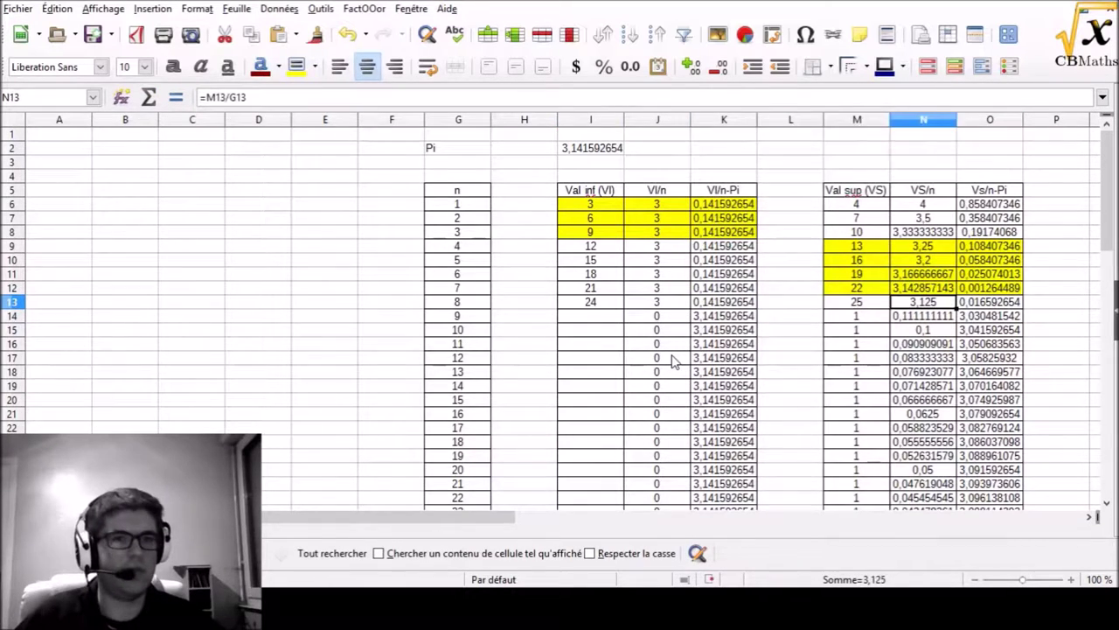
{"action": "key", "text": "Left"}
{"action": "key", "text": "Right"}
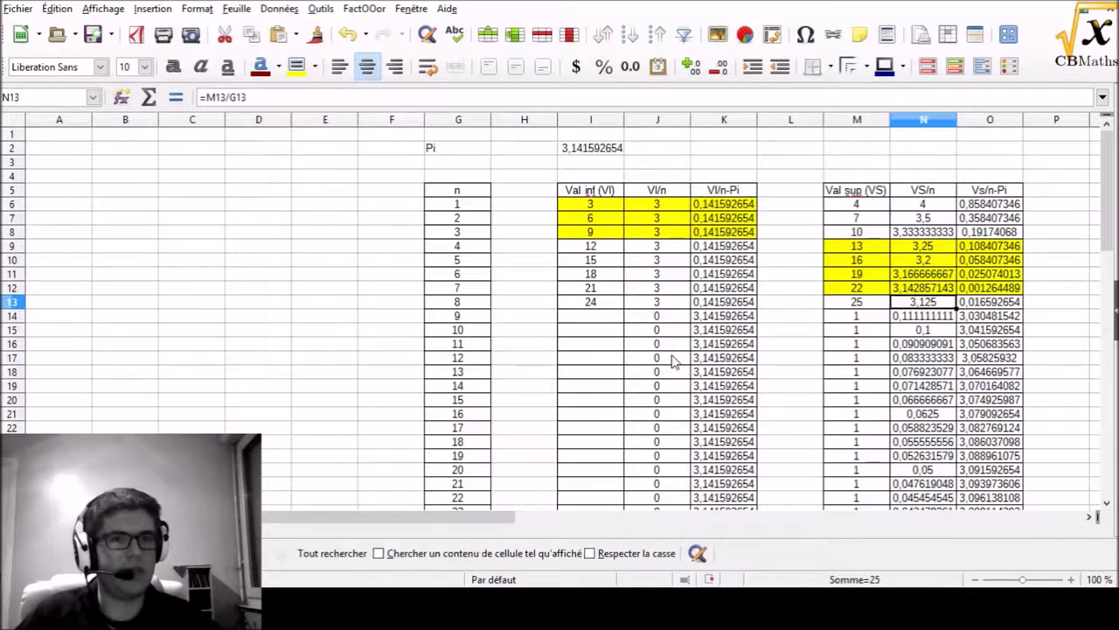
Set the lower value for n = 8 in cell I13 to 25.
{"action": "key", "text": "Left"}
{"action": "key", "text": "Left"}
{"action": "key", "text": "Left"}
{"action": "key", "text": "Left"}
{"action": "key", "text": "Left"}
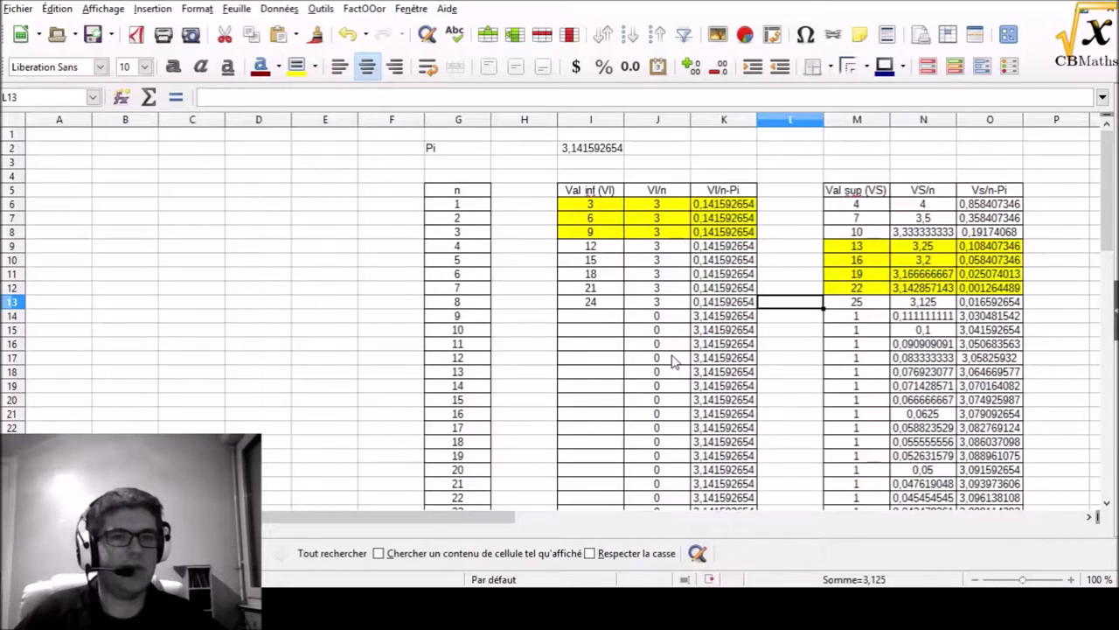
{"action": "type", "text": "25"}
{"action": "key", "text": "Return"}
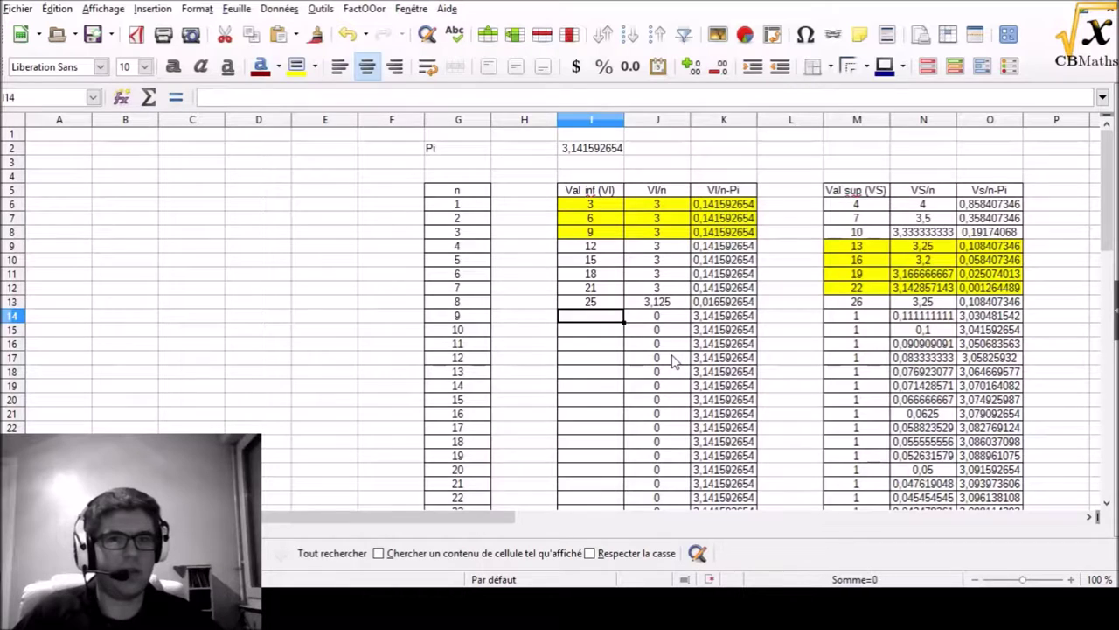
Compare the VI/n-Pi and Vs/n-Pi distances for n = 8 in cells K13 and O13.
{"action": "key", "text": "Right"}
{"action": "key", "text": "Up"}
{"action": "key", "text": "Right"}
{"action": "key", "text": "Right"}
{"action": "key", "text": "Right"}
{"action": "key", "text": "Right"}
{"action": "key", "text": "Left"}
{"action": "key", "text": "Left"}
{"action": "key", "text": "Left"}
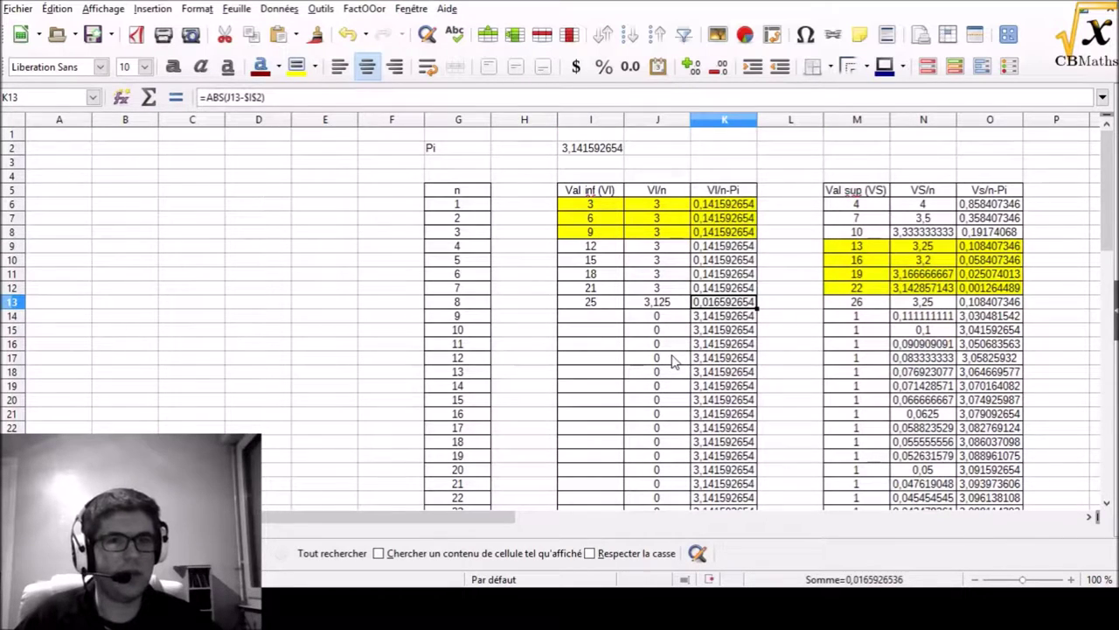
{"action": "key", "text": "Right"}
{"action": "key", "text": "Right"}
{"action": "key", "text": "Right"}
{"action": "key", "text": "Right"}
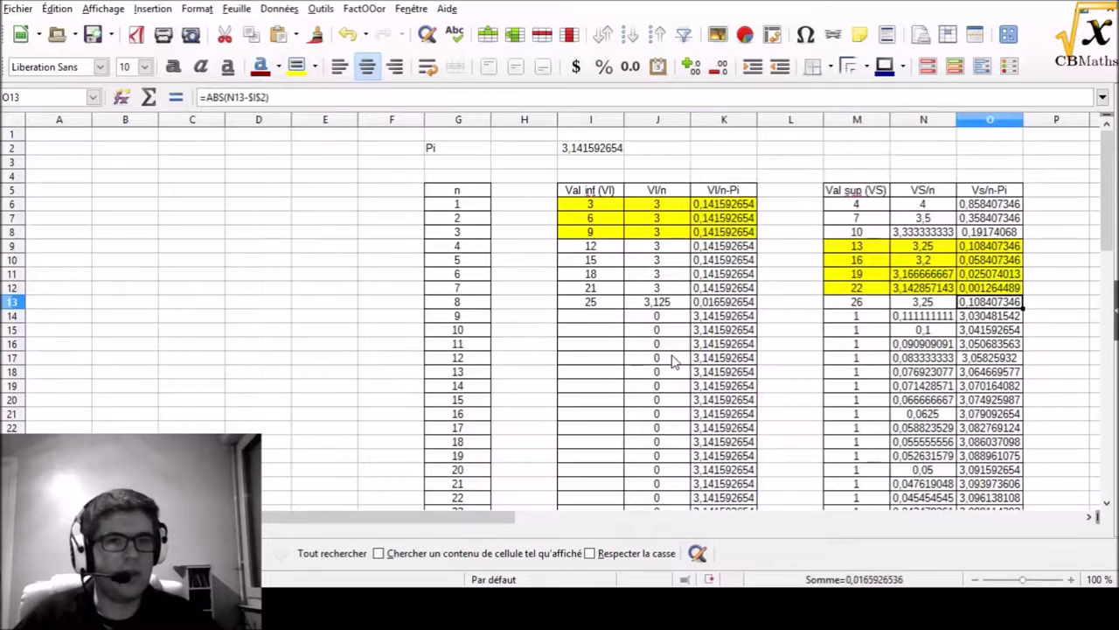
Highlight the lower-fraction cells I13:K13 for n = 8 in yellow.
{"action": "key", "text": "Left"}
{"action": "key", "text": "Left"}
{"action": "key", "text": "Left"}
{"action": "key", "text": "Left"}
{"action": "key", "text": "shift+Left"}
{"action": "key", "text": "shift+Left"}
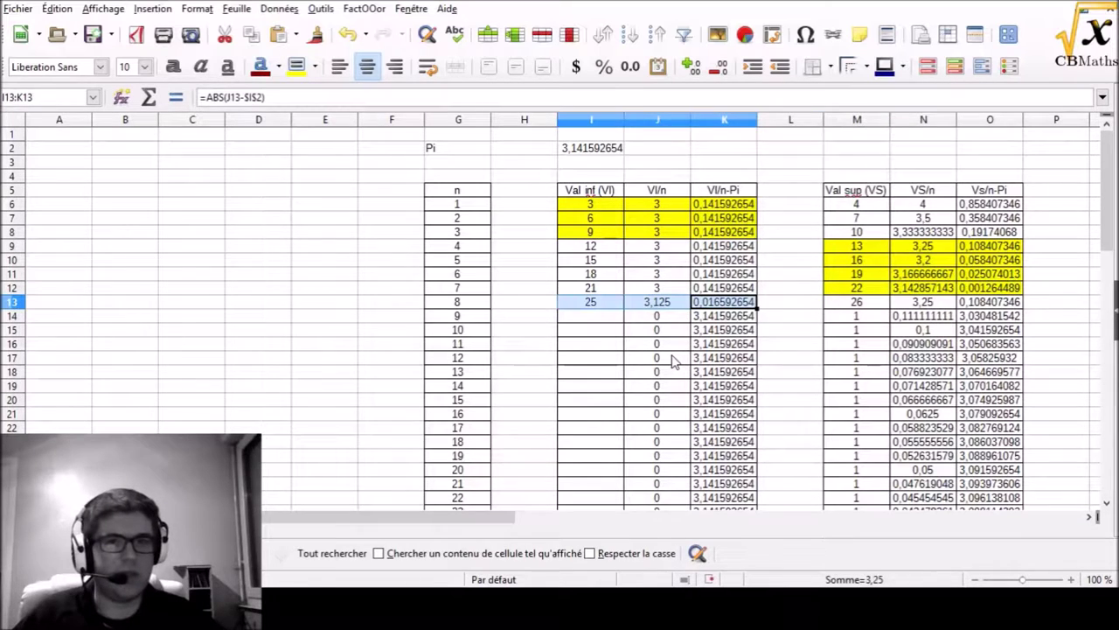
{"action": "left_click", "coordinate": [300, 68]}
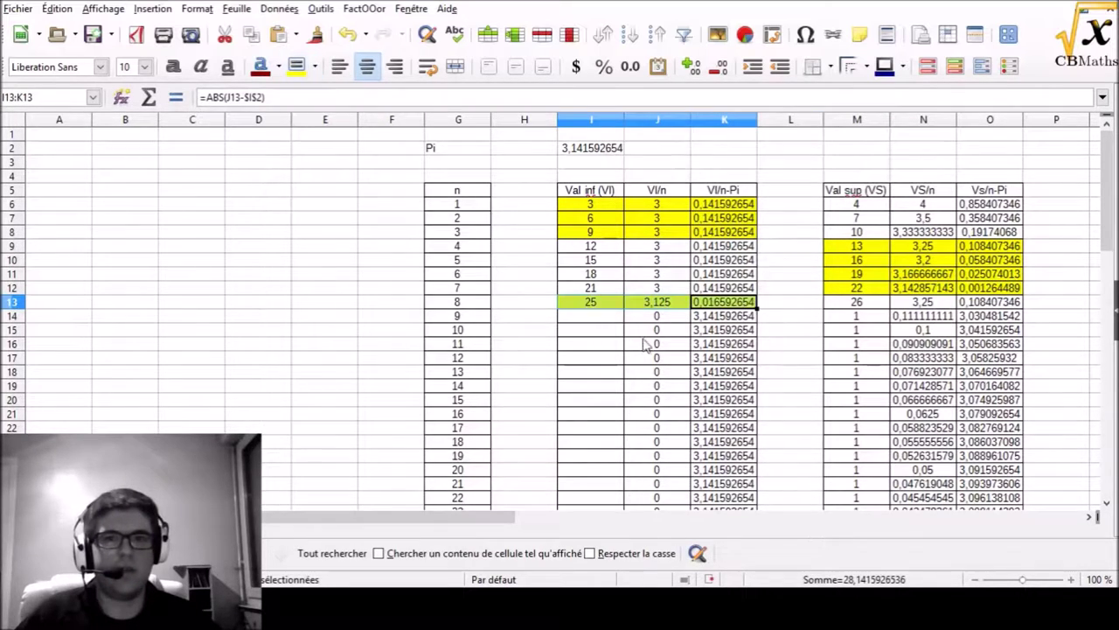
{"action": "left_click", "coordinate": [612, 315]}
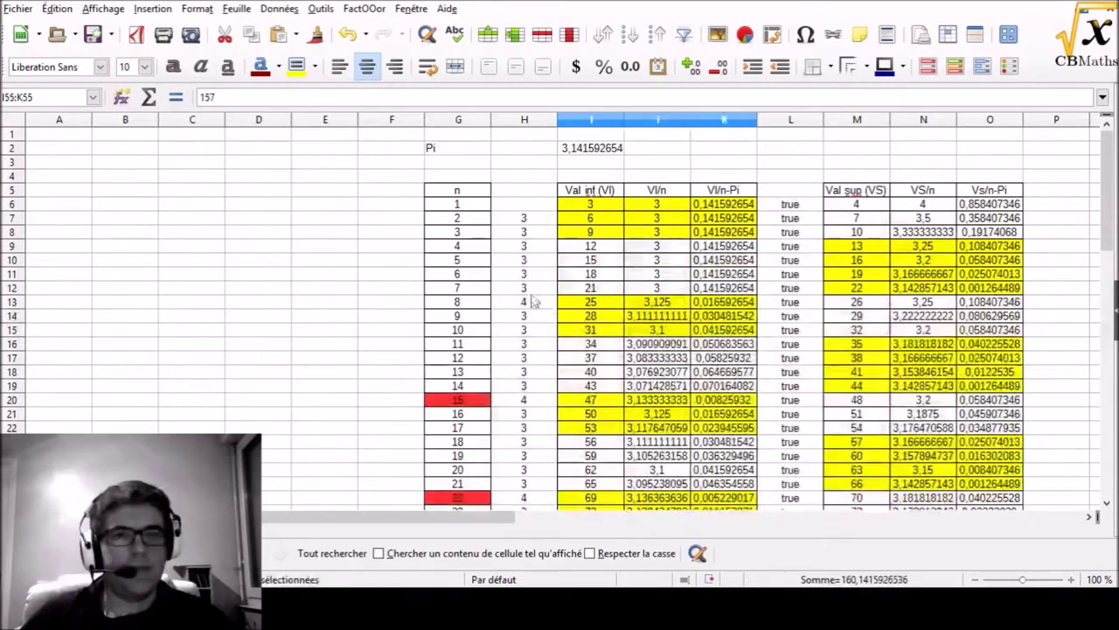
Review the completed table of lower and upper fractions and which side is highlighted for each n.
{"action": "left_click", "coordinate": [391, 246]}
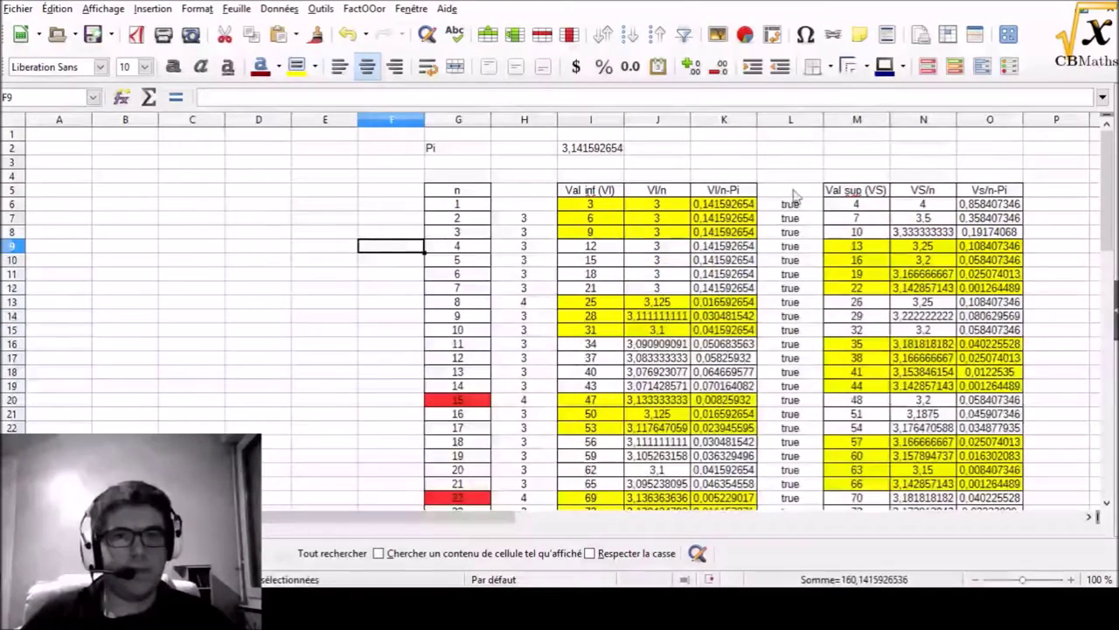
{"action": "scroll", "coordinate": [397, 250], "scroll_direction": "down", "scroll_amount": 1}
{"action": "scroll", "coordinate": [495, 291], "scroll_direction": "up", "scroll_amount": 1}
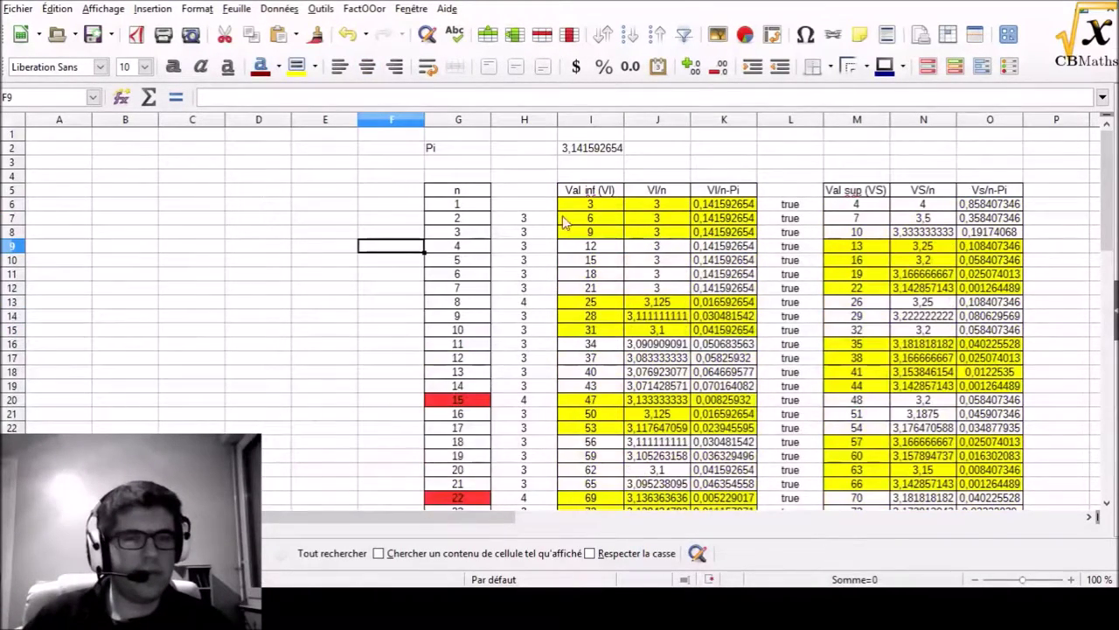
{"action": "scroll", "coordinate": [682, 289], "scroll_direction": "down", "scroll_amount": 1}
{"action": "scroll", "coordinate": [642, 306], "scroll_direction": "up", "scroll_amount": 1}
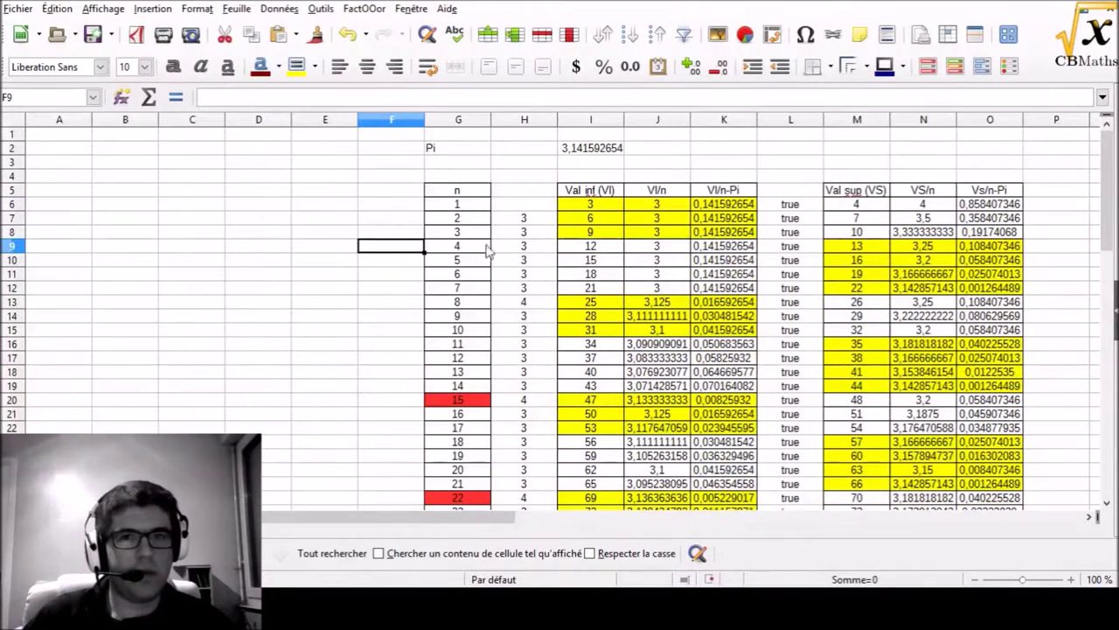
{"action": "left_click", "coordinate": [564, 207]}
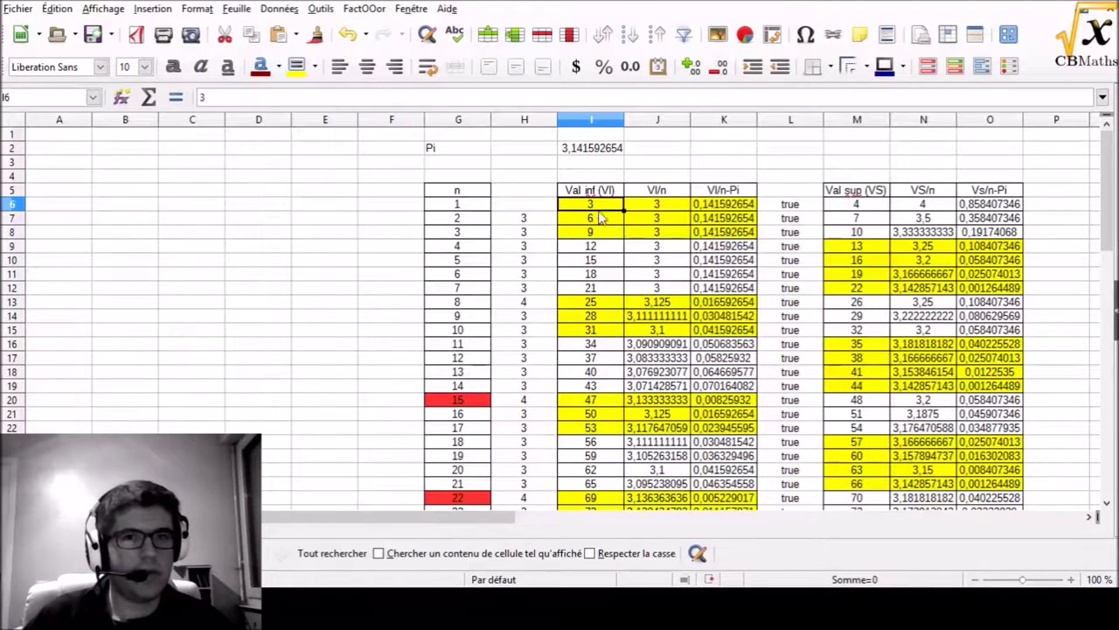
Highlight n = 8 in cell G13 in red.
{"action": "left_click", "coordinate": [456, 304]}
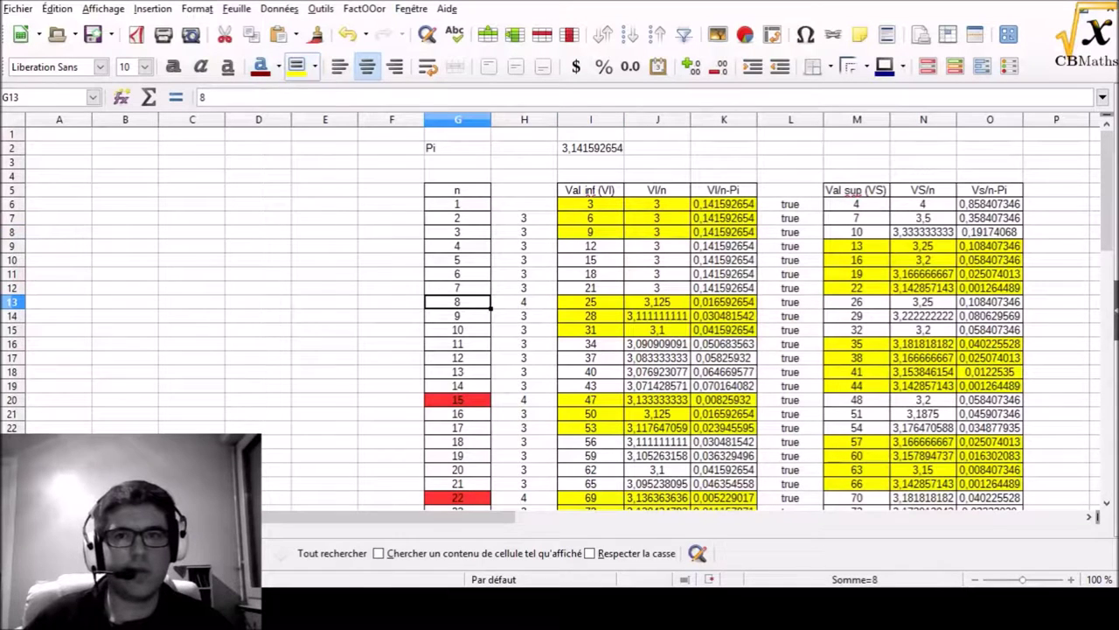
{"action": "left_click", "coordinate": [297, 66]}
{"action": "left_click", "coordinate": [581, 302]}
{"action": "key", "text": "Left"}
{"action": "key", "text": "Left"}
Examine how the lower values in column I increase from n = 2 up to n = 8.
{"action": "left_click", "coordinate": [586, 302]}
{"action": "key", "text": "Left"}
{"action": "key", "text": "Left"}
{"action": "key", "text": "Right"}
{"action": "key", "text": "Right"}
{"action": "key", "text": "Right"}
{"action": "key", "text": "Left"}
{"action": "key", "text": "Left"}
{"action": "key", "text": "Left"}
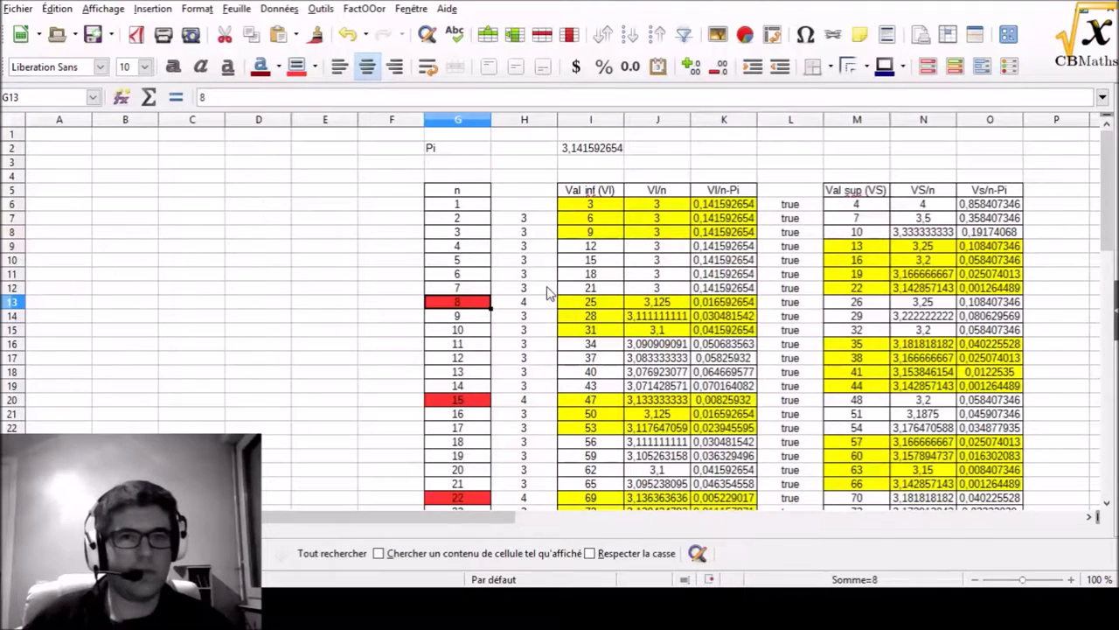
{"action": "left_click", "coordinate": [592, 218]}
{"action": "key", "text": "Down"}
{"action": "key", "text": "Down"}
{"action": "key", "text": "Down"}
{"action": "key", "text": "Down"}
{"action": "key", "text": "Down"}
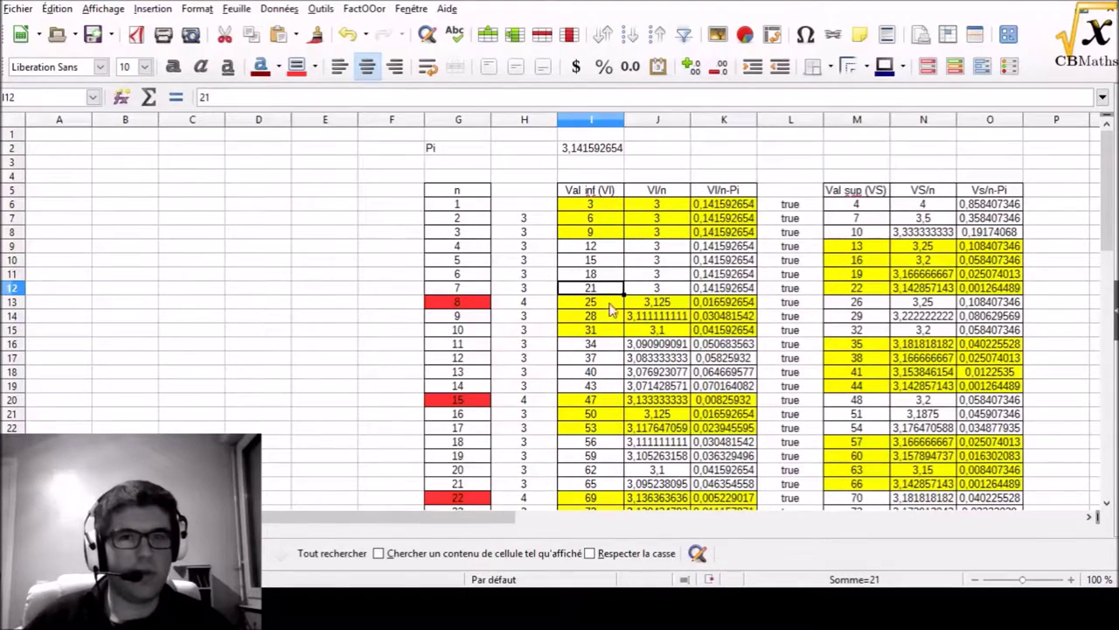
Go through the n column from 8 to 37 and examine the spacing between the red-marked values.
{"action": "left_click", "coordinate": [436, 306]}
{"action": "key", "text": "Down"}
{"action": "key", "text": "Down"}
{"action": "key", "text": "Down"}
{"action": "key", "text": "Down"}
{"action": "key", "text": "Down"}
{"action": "key", "text": "Down"}
{"action": "key", "text": "Down"}
{"action": "key", "text": "Down"}
{"action": "key", "text": "Down"}
{"action": "key", "text": "Down"}
{"action": "key", "text": "Down"}
{"action": "key", "text": "Down"}
{"action": "key", "text": "Down"}
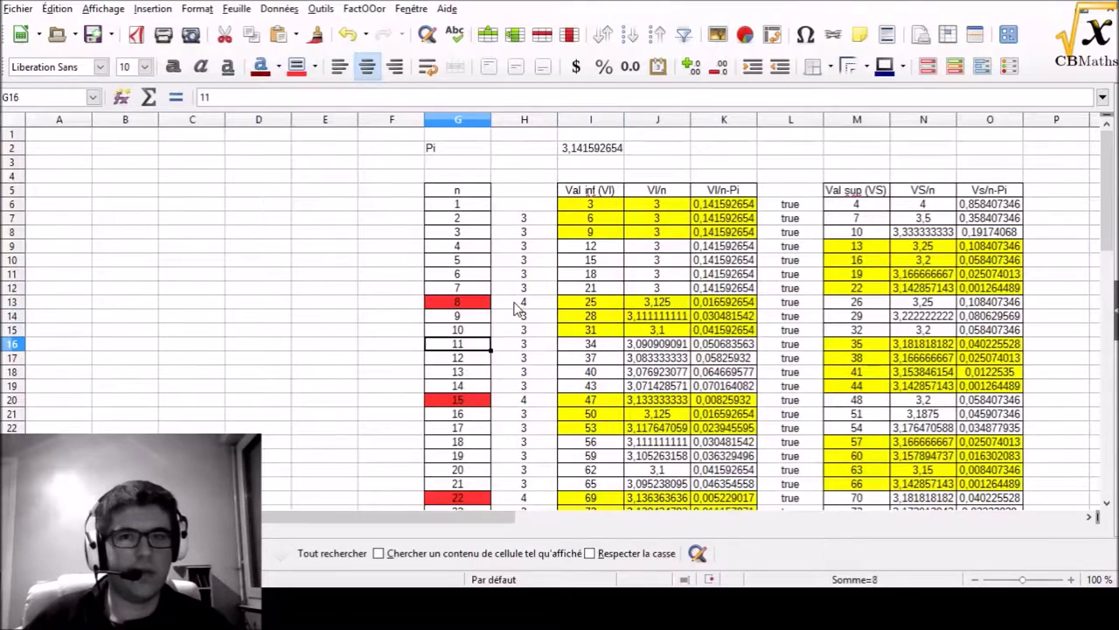
{"action": "left_click", "coordinate": [456, 316]}
{"action": "key", "text": "Down"}
{"action": "key", "text": "Down"}
{"action": "key", "text": "Down"}
{"action": "key", "text": "Down"}
{"action": "key", "text": "Down"}
{"action": "key", "text": "Down"}
{"action": "key", "text": "Down"}
{"action": "key", "text": "Down"}
{"action": "key", "text": "Down"}
{"action": "key", "text": "Down"}
{"action": "key", "text": "Down"}
{"action": "key", "text": "Down"}
{"action": "key", "text": "Down"}
{"action": "key", "text": "Down"}
{"action": "key", "text": "Down"}
{"action": "key", "text": "Down"}
{"action": "key", "text": "Down"}
{"action": "key", "text": "Down"}
{"action": "key", "text": "Down"}
{"action": "key", "text": "Down"}
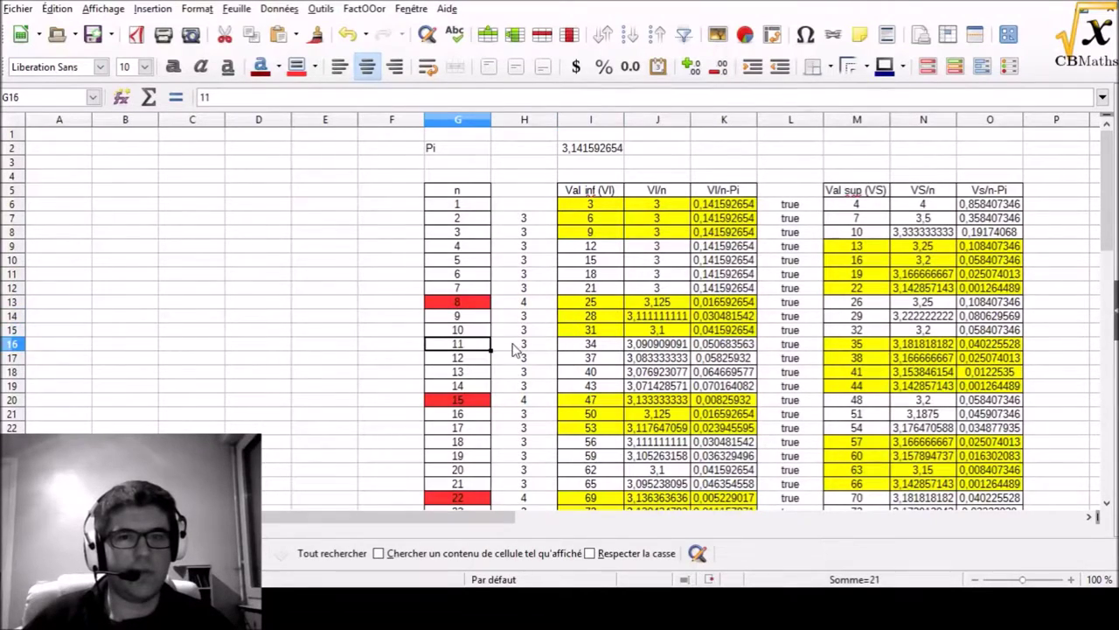
{"action": "key", "text": "Down"}
{"action": "key", "text": "Down"}
{"action": "key", "text": "Down"}
{"action": "key", "text": "Down"}
{"action": "key", "text": "Down"}
{"action": "key", "text": "Down"}
{"action": "key", "text": "Down"}
{"action": "scroll", "coordinate": [456, 350], "scroll_direction": "up", "scroll_amount": 4}
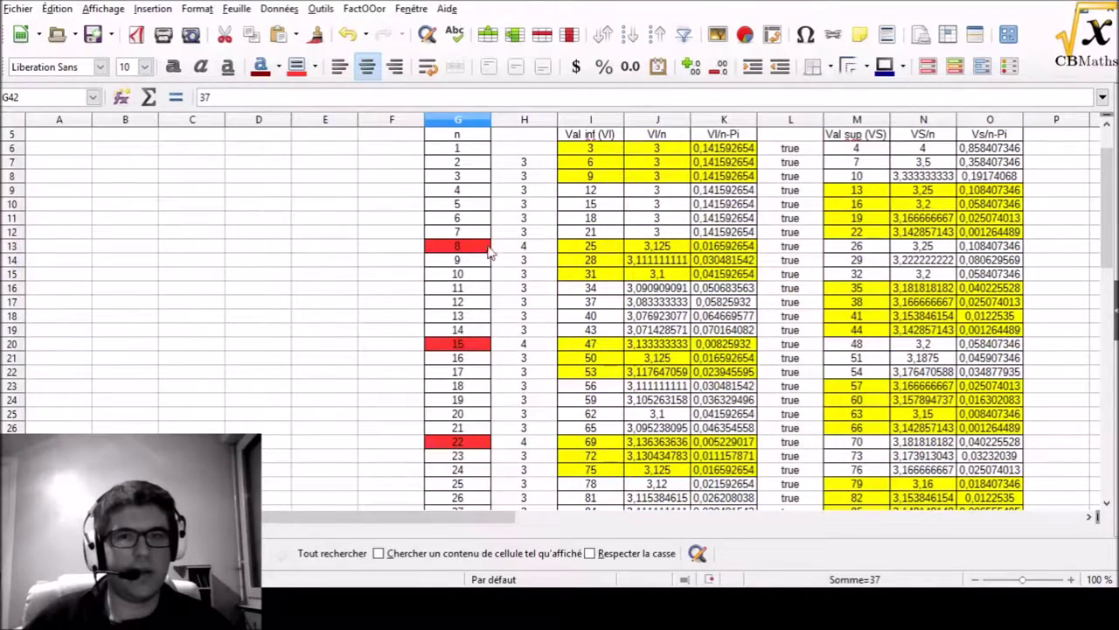
Inspect the difference formula in H13 and follow the column H differences and lower values down to around n = 22.
{"action": "left_click", "coordinate": [519, 251]}
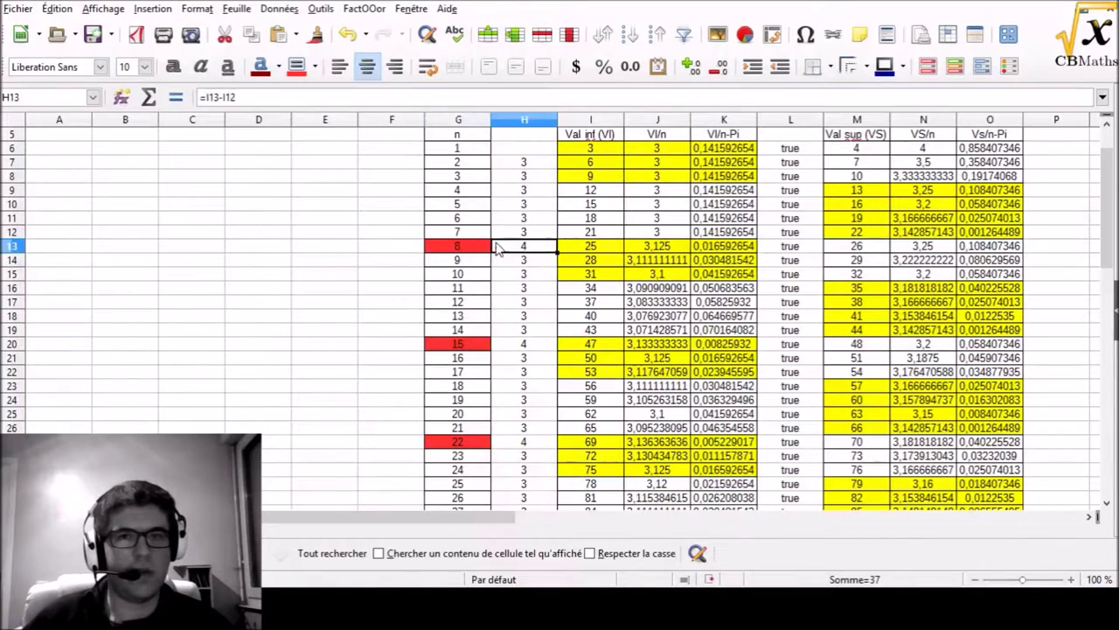
{"action": "scroll", "coordinate": [551, 258], "scroll_direction": "up", "scroll_amount": 2}
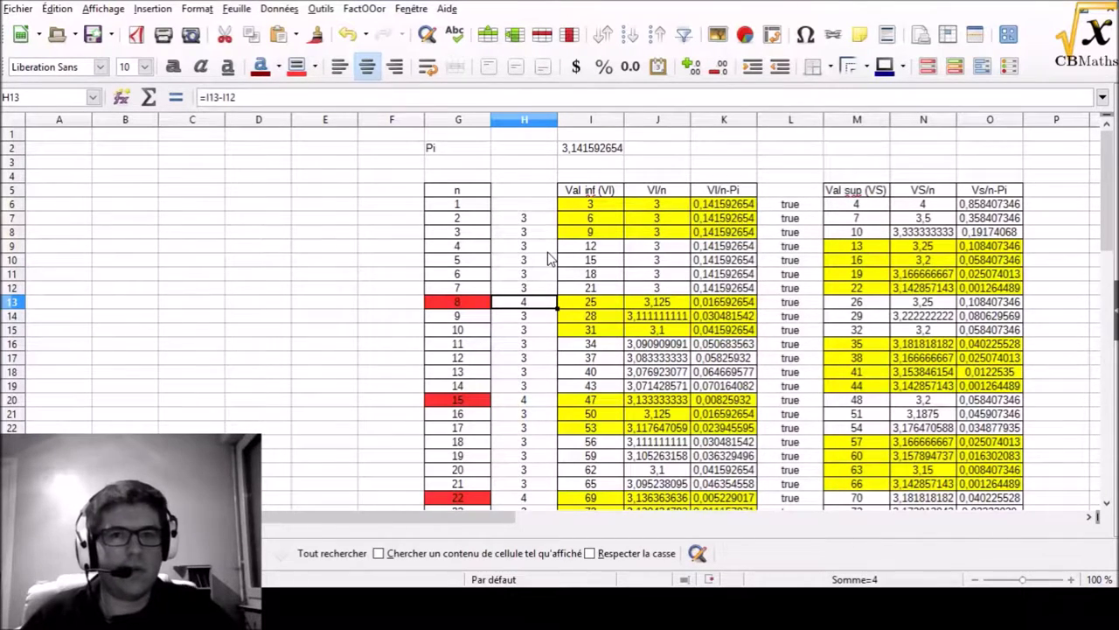
{"action": "key", "text": "Down"}
{"action": "key", "text": "Up"}
{"action": "key", "text": "Down"}
{"action": "key", "text": "Up"}
{"action": "key", "text": "Right"}
{"action": "key", "text": "Left"}
{"action": "key", "text": "Down"}
{"action": "key", "text": "Down"}
{"action": "key", "text": "Down"}
{"action": "key", "text": "Down"}
{"action": "key", "text": "Down"}
{"action": "key", "text": "Down"}
{"action": "key", "text": "Down"}
{"action": "key", "text": "Down"}
{"action": "key", "text": "Down"}
{"action": "key", "text": "Down"}
{"action": "key", "text": "Down"}
{"action": "key", "text": "Down"}
{"action": "key", "text": "Down"}
{"action": "key", "text": "Down"}
{"action": "key", "text": "Right"}
{"action": "key", "text": "Up"}
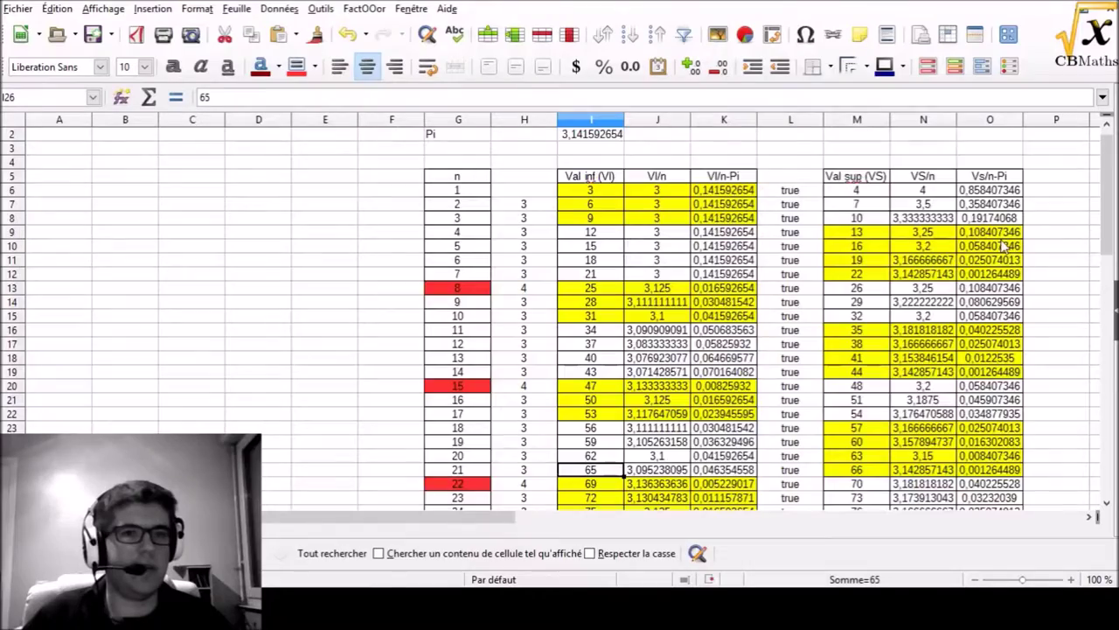
Examine the whole table down to n = 50, comparing the red-marked n values with the yellow-highlighted fractions.
{"action": "scroll", "coordinate": [1004, 248], "scroll_direction": "down", "scroll_amount": 13}
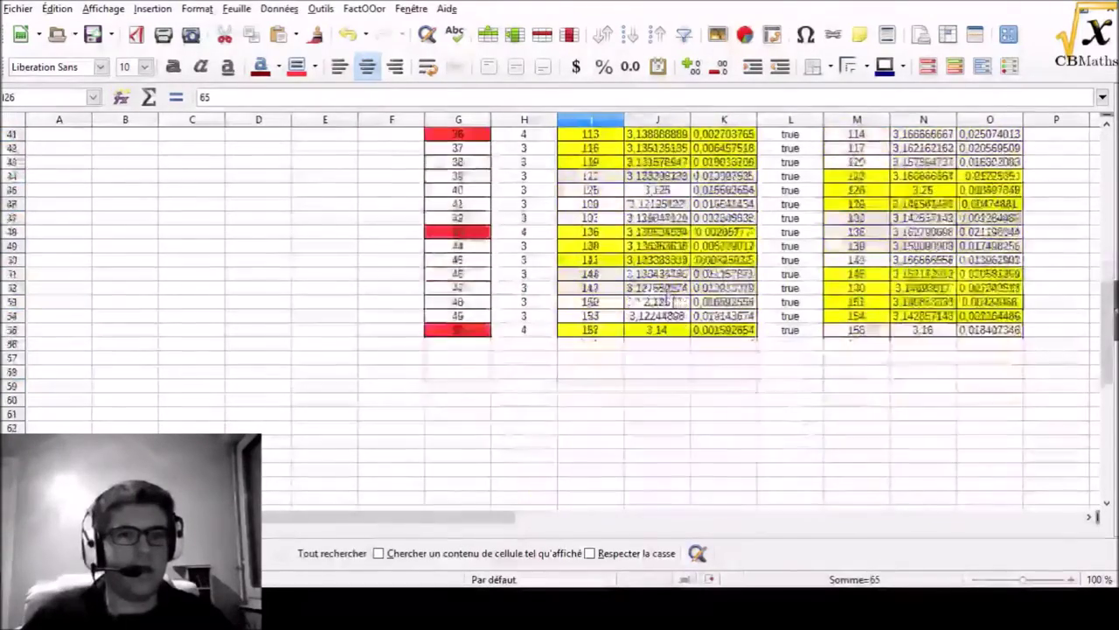
{"action": "scroll", "coordinate": [667, 299], "scroll_direction": "up", "scroll_amount": 6}
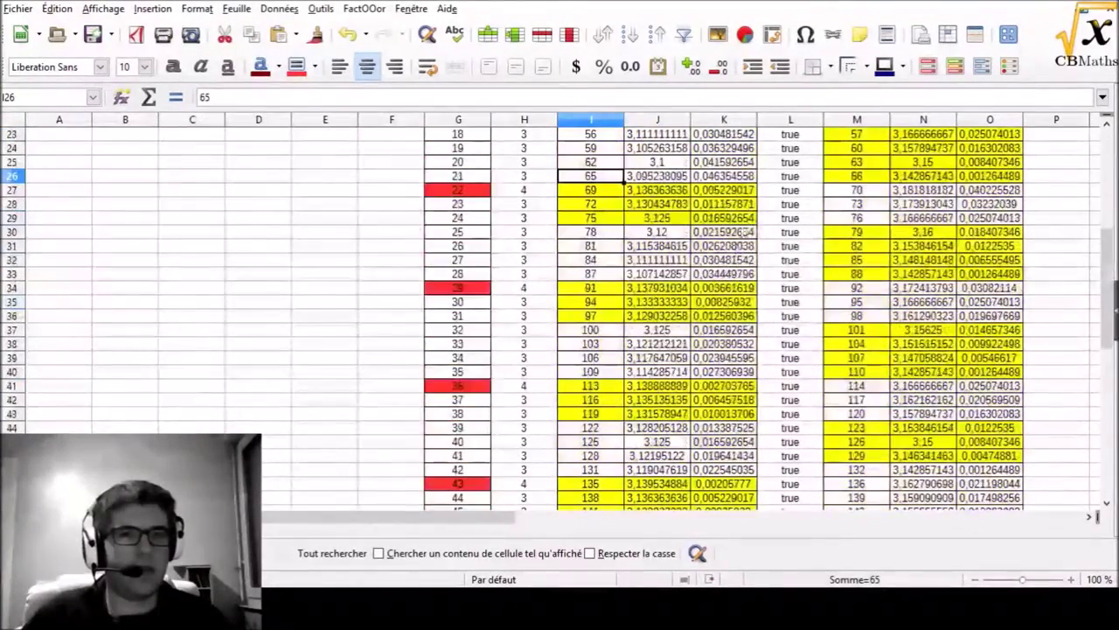
{"action": "scroll", "coordinate": [734, 231], "scroll_direction": "down", "scroll_amount": 2}
{"action": "scroll", "coordinate": [977, 352], "scroll_direction": "down", "scroll_amount": 1}
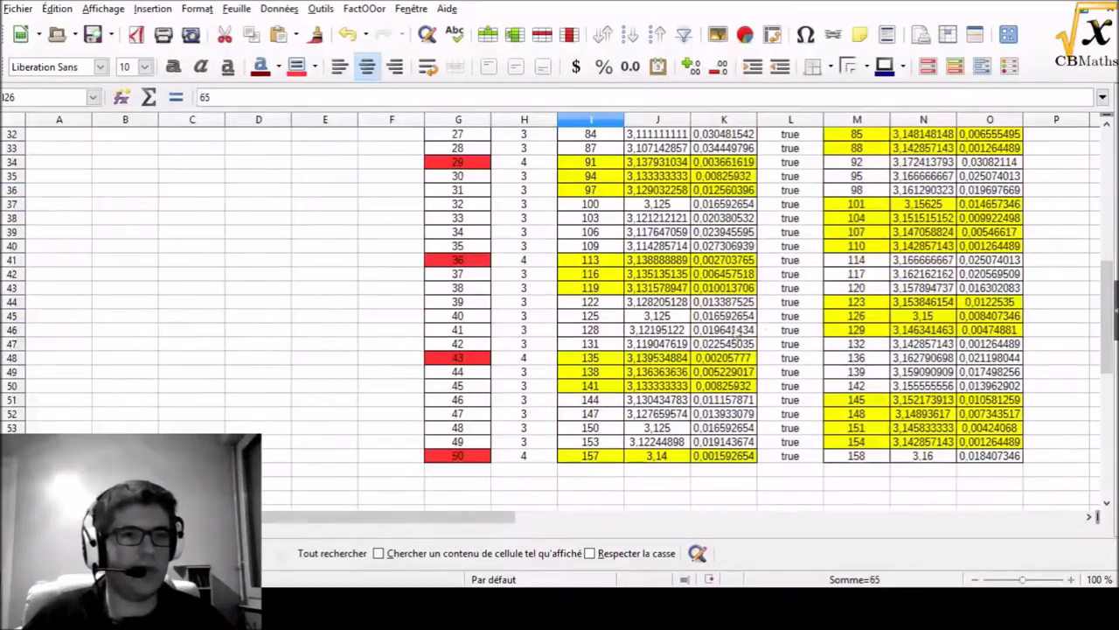
{"action": "scroll", "coordinate": [785, 493], "scroll_direction": "down", "scroll_amount": 1}
{"action": "scroll", "coordinate": [529, 370], "scroll_direction": "up", "scroll_amount": 1}
{"action": "scroll", "coordinate": [499, 367], "scroll_direction": "down", "scroll_amount": 2}
{"action": "scroll", "coordinate": [475, 400], "scroll_direction": "up", "scroll_amount": 3}
{"action": "scroll", "coordinate": [464, 376], "scroll_direction": "down", "scroll_amount": 2}
{"action": "scroll", "coordinate": [466, 376], "scroll_direction": "up", "scroll_amount": 3}
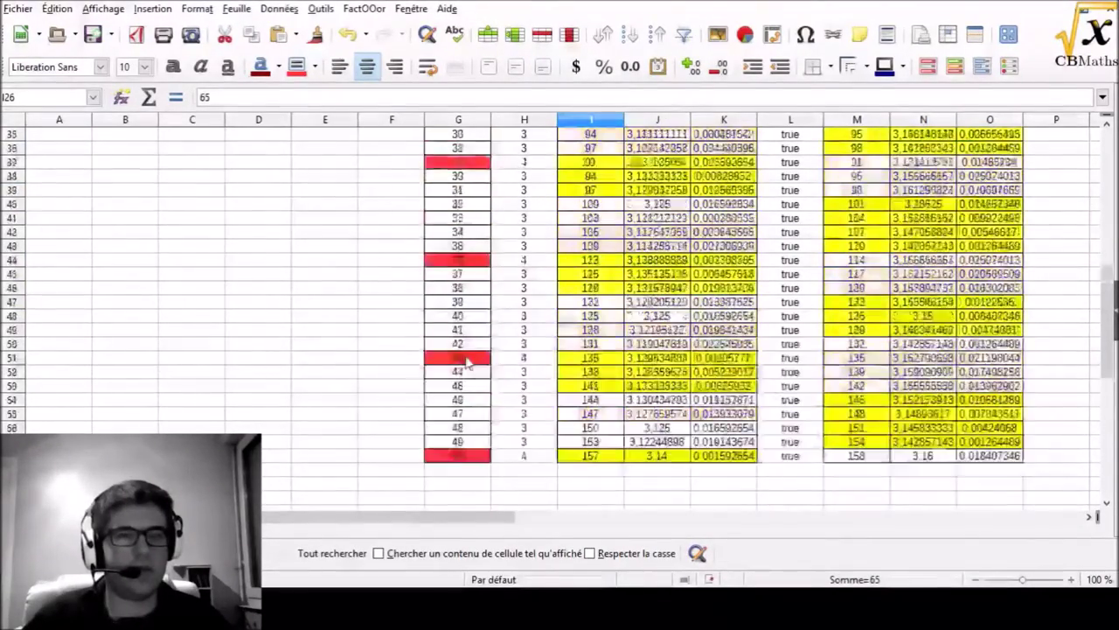
{"action": "scroll", "coordinate": [460, 332], "scroll_direction": "down", "scroll_amount": 6}
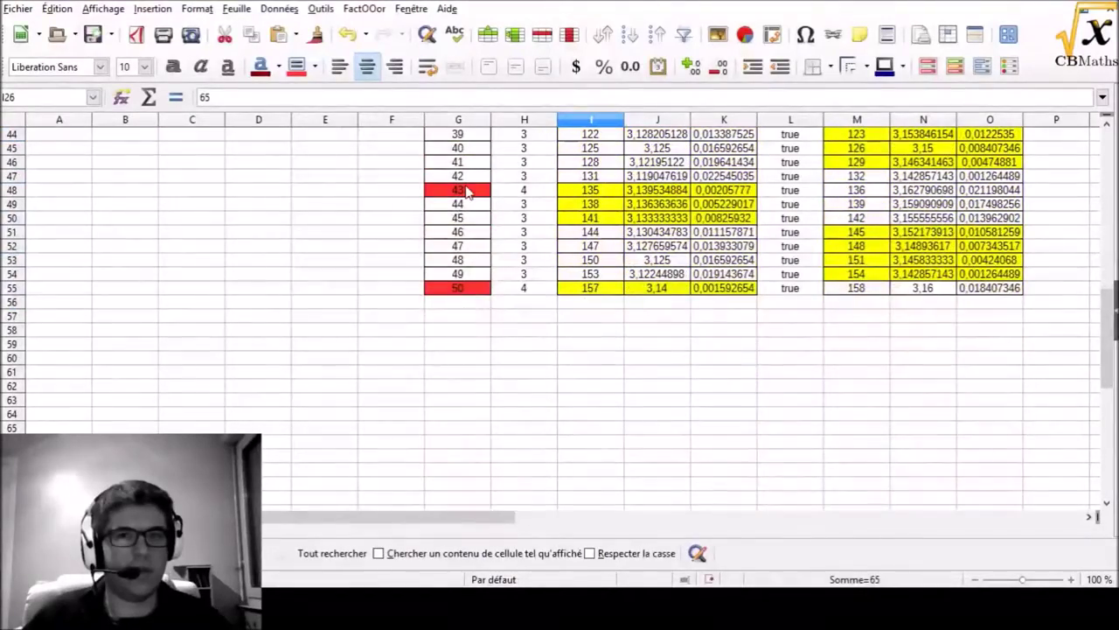
{"action": "scroll", "coordinate": [458, 278], "scroll_direction": "up", "scroll_amount": 7}
{"action": "scroll", "coordinate": [705, 300], "scroll_direction": "down", "scroll_amount": 6}
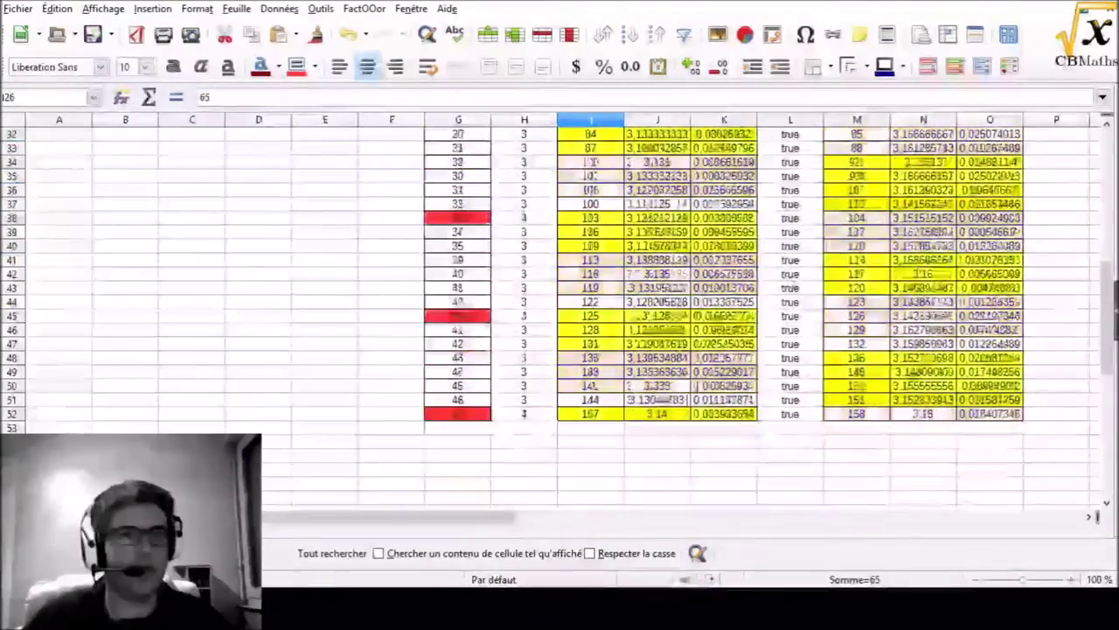
{"action": "scroll", "coordinate": [725, 285], "scroll_direction": "up", "scroll_amount": 10}
{"action": "scroll", "coordinate": [740, 272], "scroll_direction": "up", "scroll_amount": 4}
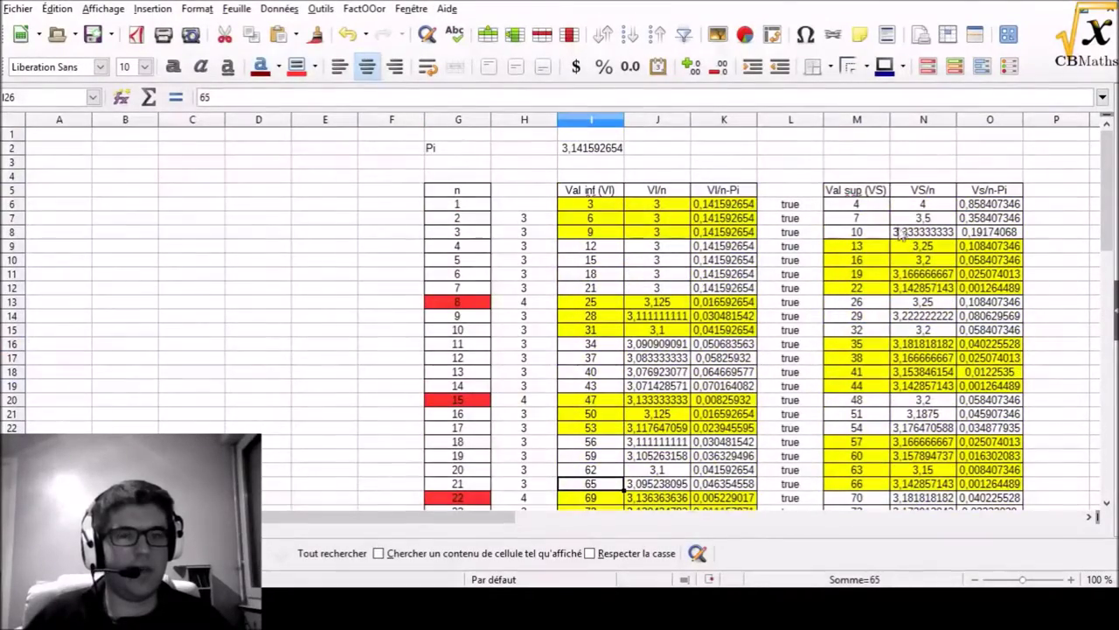
{"action": "scroll", "coordinate": [822, 300], "scroll_direction": "down", "scroll_amount": 3}
{"action": "scroll", "coordinate": [769, 341], "scroll_direction": "up", "scroll_amount": 3}
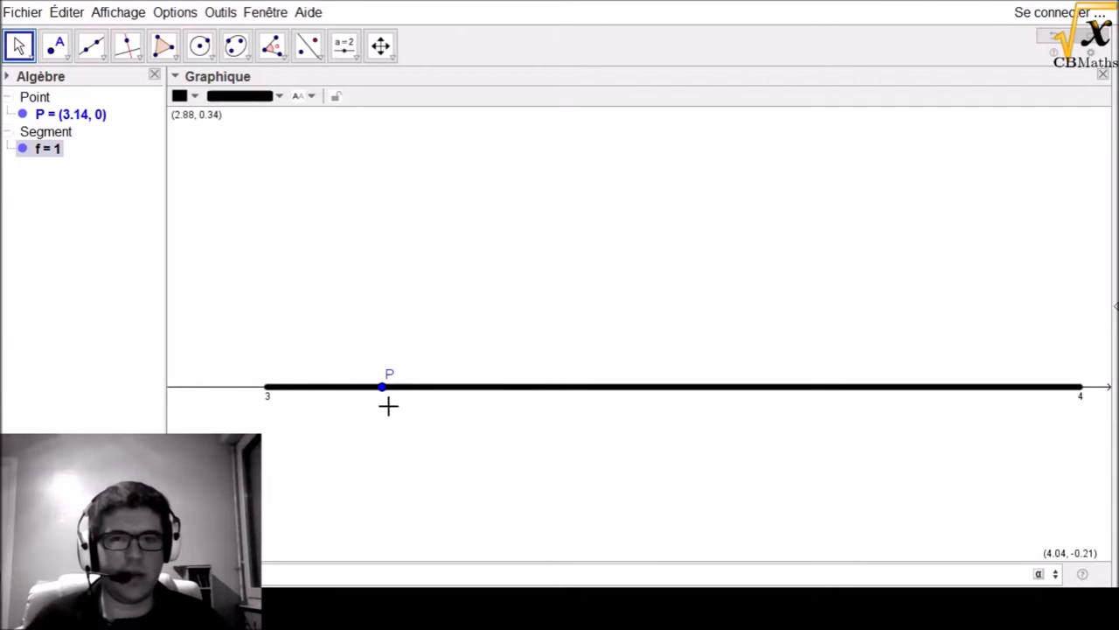
Switch to GeoGebra and add a slider named n, set to 1, above the segment from 3 to 4.
{"action": "left_click", "coordinate": [345, 44]}
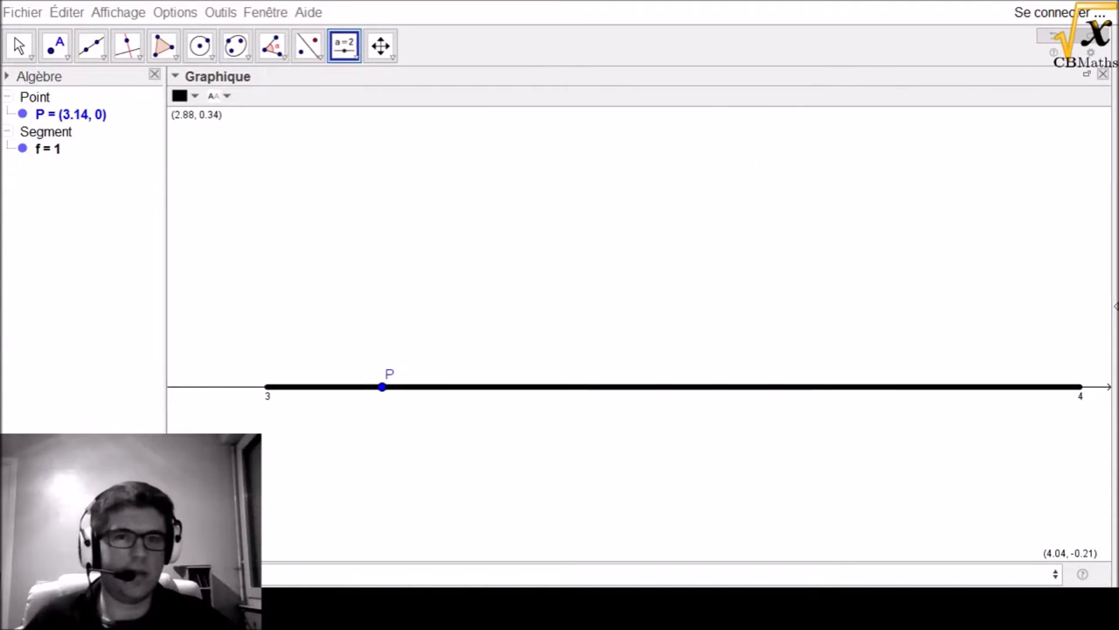
{"action": "left_click", "coordinate": [743, 162]}
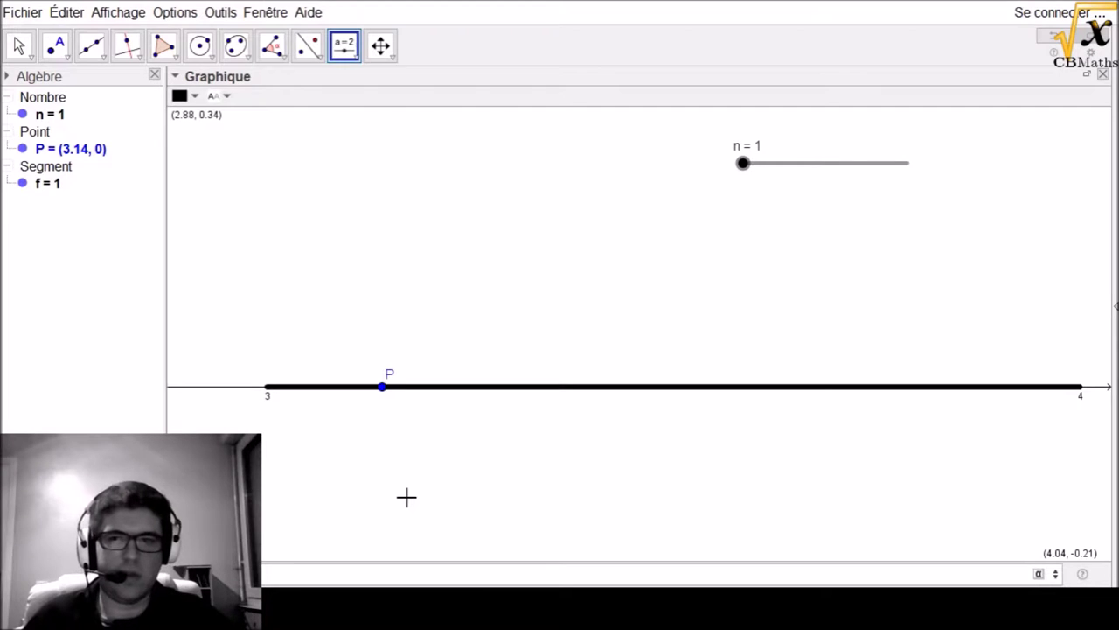
Create the list of division points on the segment with the command Séquence[(3+k/n,0),k,0,n].
{"action": "type", "text": "Séquence"}
{"action": "key", "text": "Return"}
{"action": "key", "text": "BackSpace"}
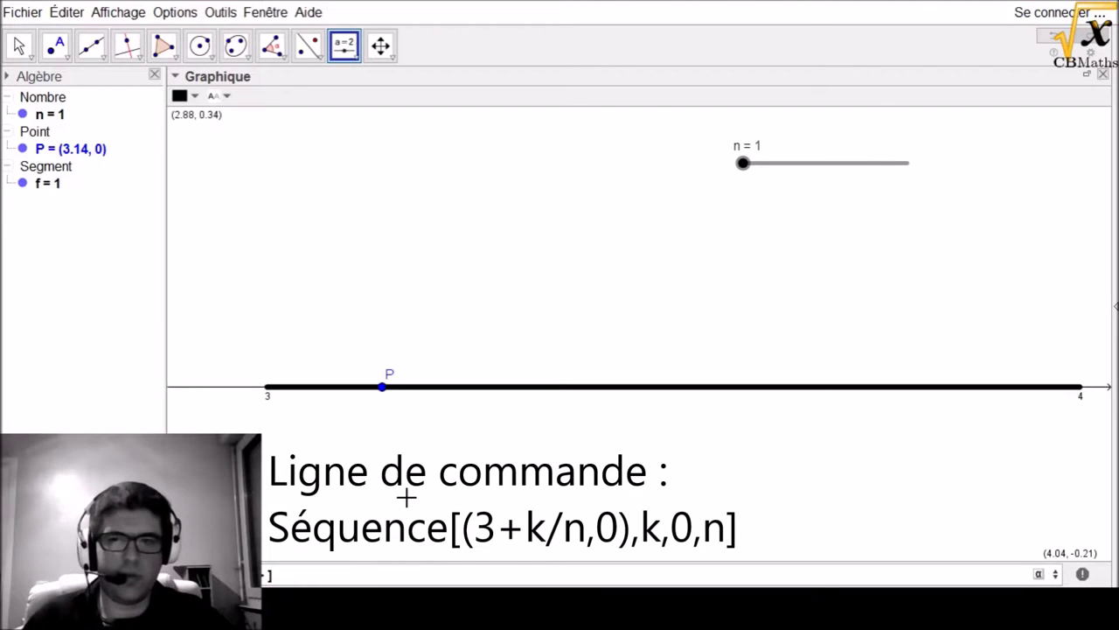
{"action": "type", "text": "(3+k/n"}
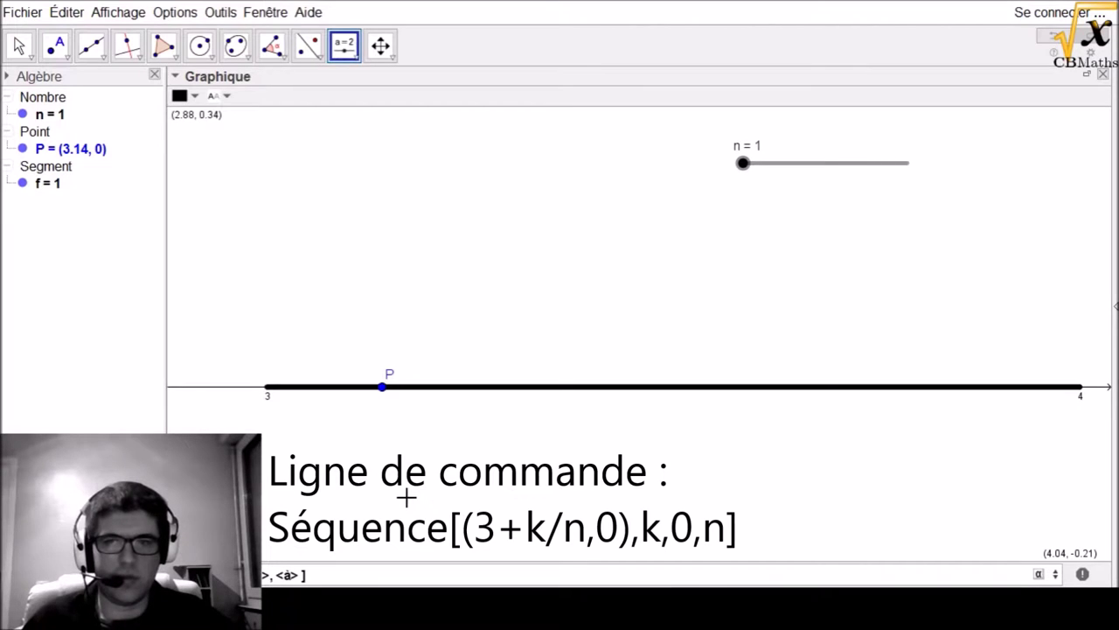
{"action": "key", "text": "Return"}
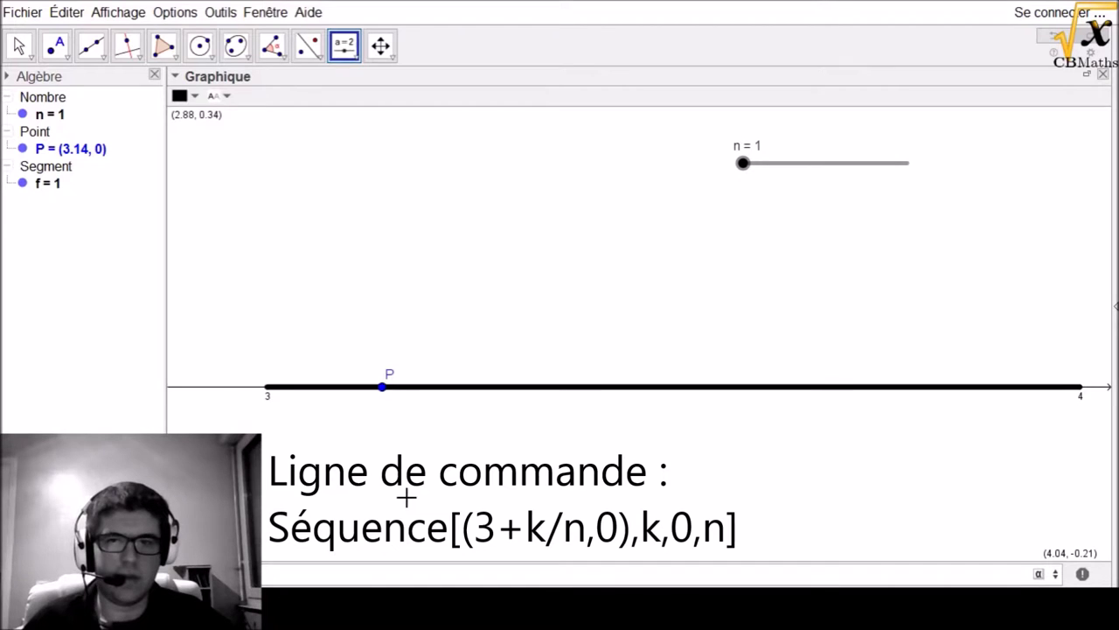
{"action": "key", "text": "Return"}
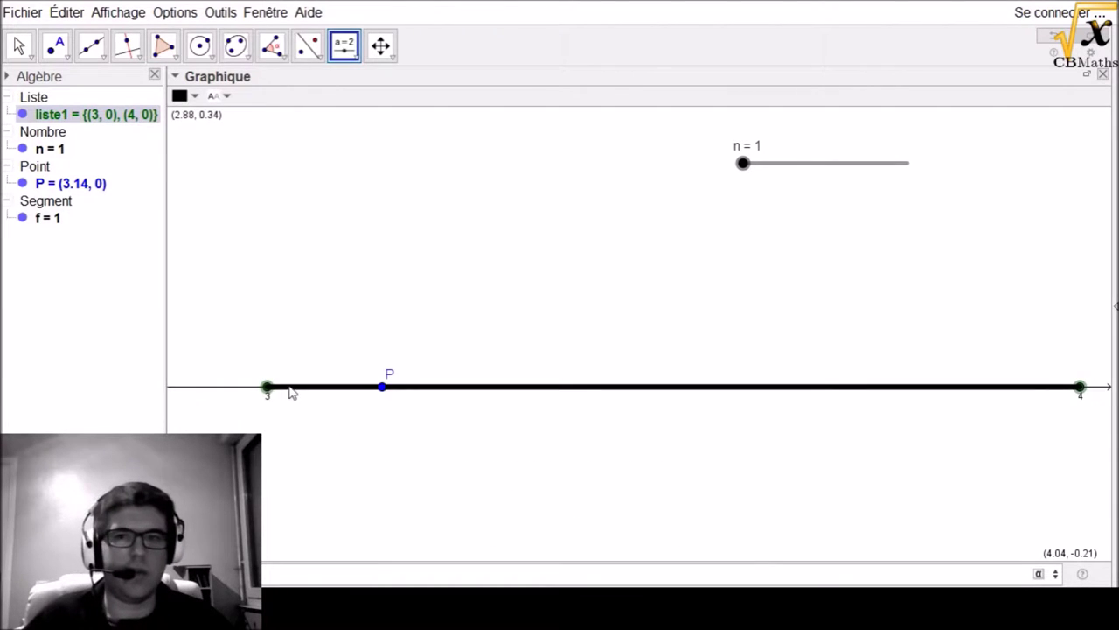
Set the slider n to 7 to divide the segment from 3 to 4 into seven equal parts.
{"action": "mouse_move", "coordinate": [743, 163]}
{"action": "left_mouse_down"}
{"action": "mouse_move", "coordinate": [764, 164]}
{"action": "mouse_move", "coordinate": [740, 175]}
{"action": "left_mouse_up"}
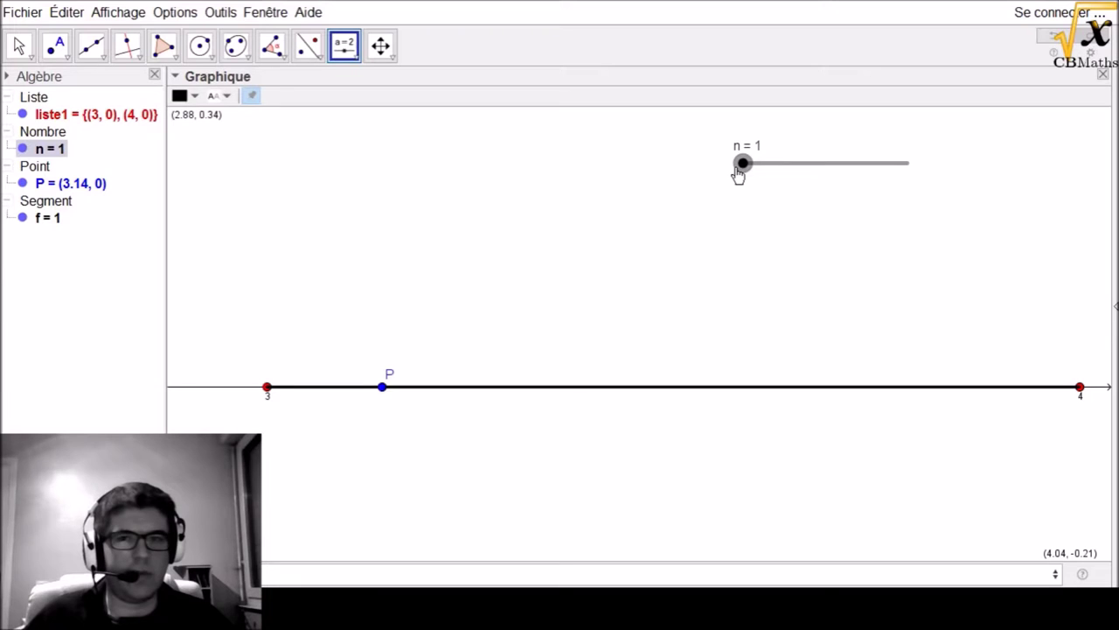
{"action": "left_click_drag", "start_coordinate": [741, 175], "coordinate": [756, 180]}
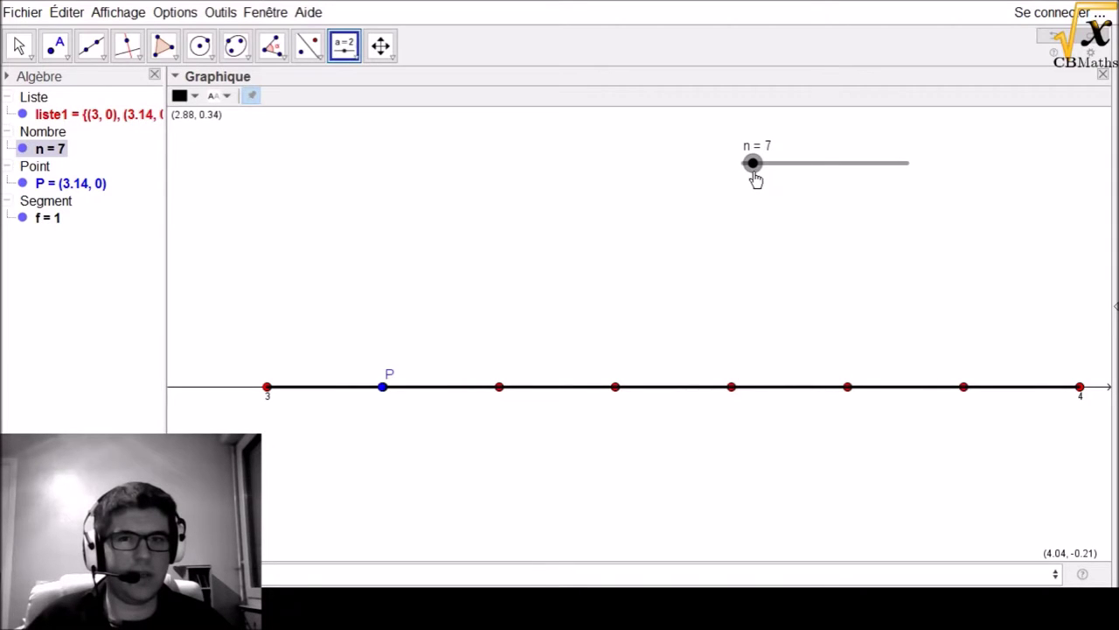